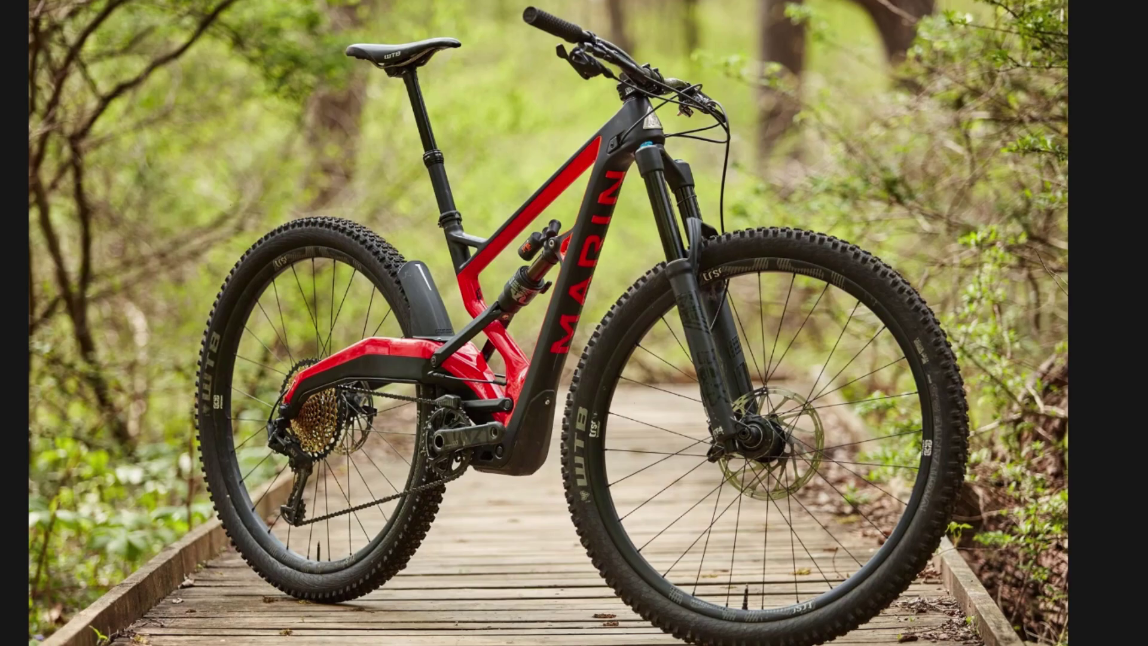
Step: Slide the before/after divider to compare the jellyfish cutout with its original
drag(1017, 455, 5, 446)
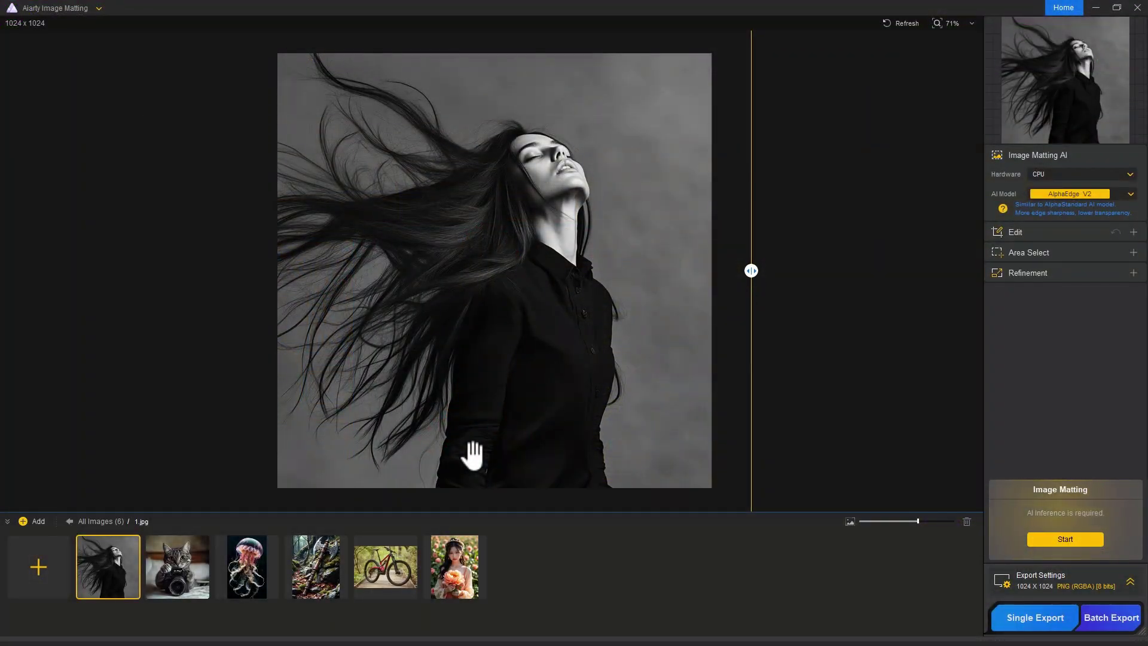
Step: Matte the 1.jpg hair portrait using the AlphaStandard V2 AI model
click(1116, 193)
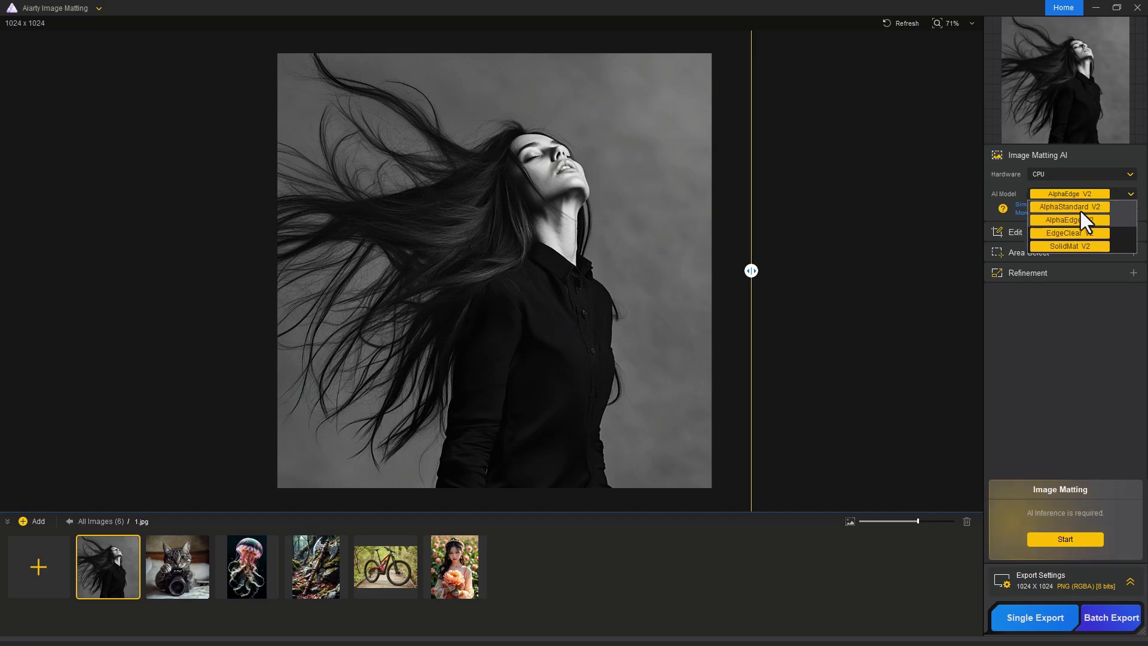
click(1082, 209)
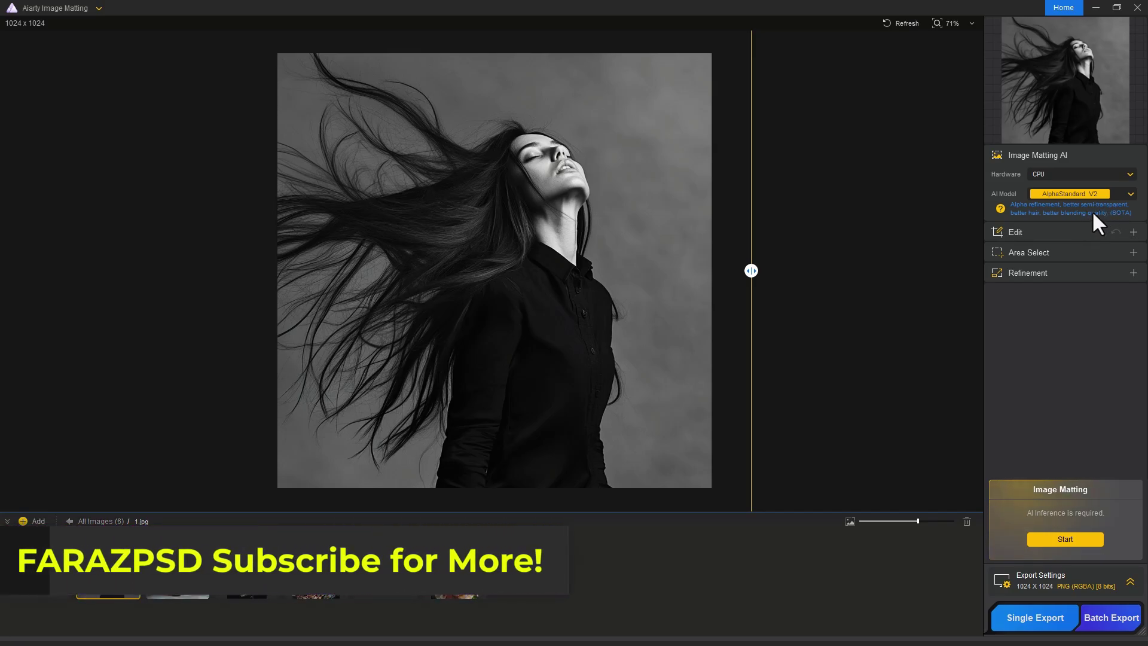
click(1064, 539)
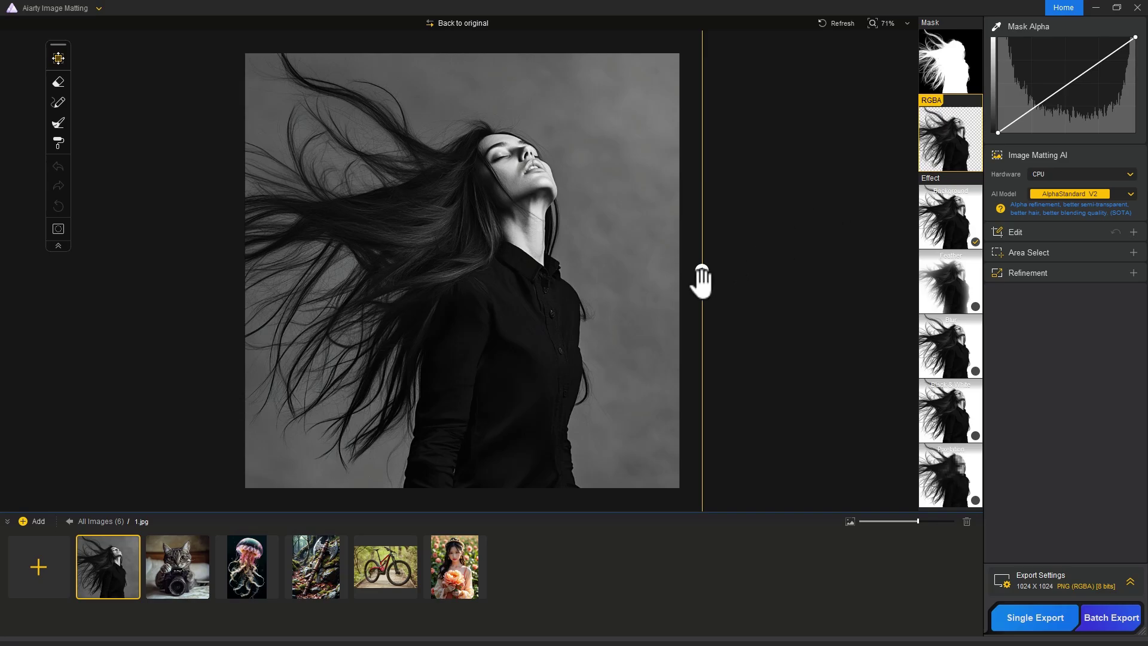
Step: Sweep the comparison across the portrait cutout, then zoom to 166% on the face
drag(701, 281, 208, 335)
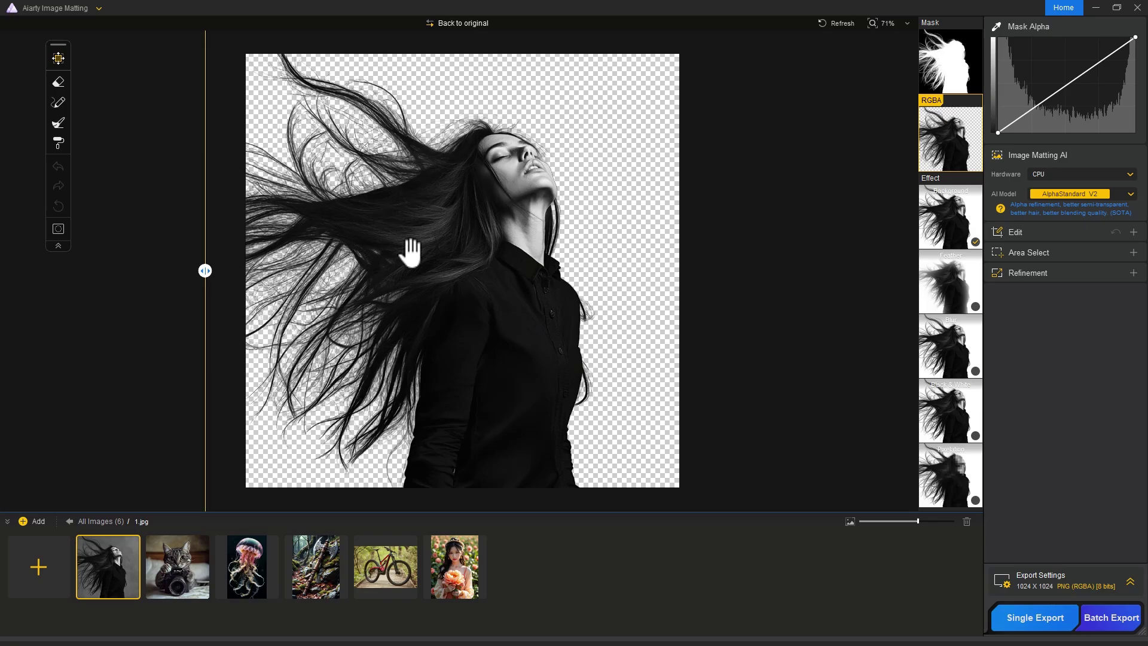
drag(212, 274, 189, 337)
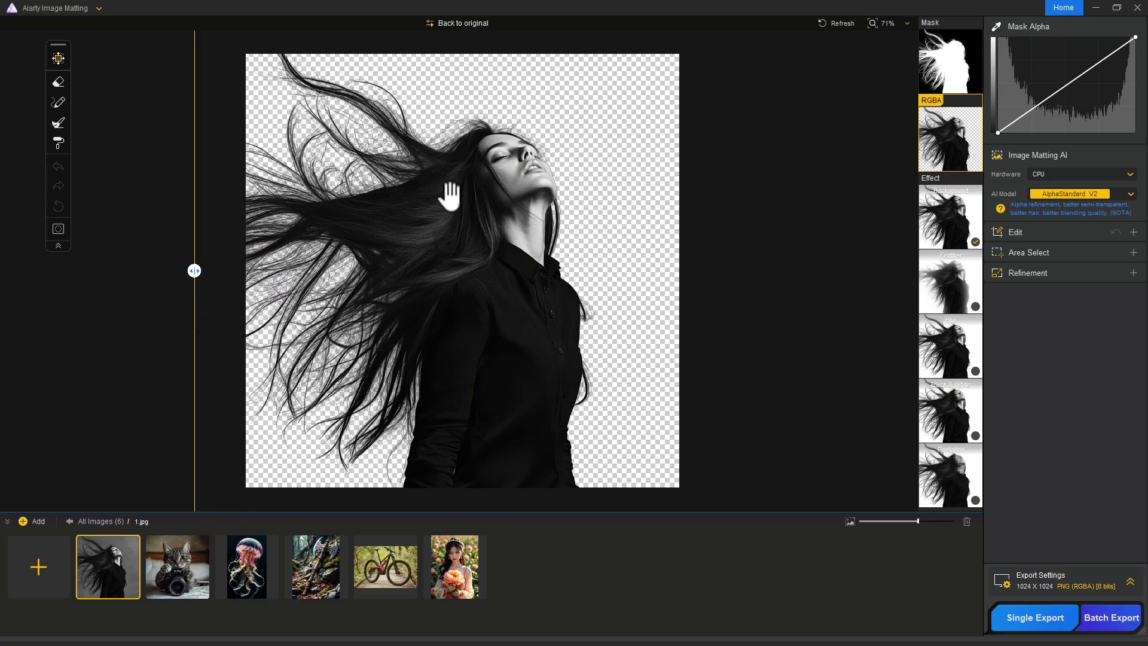
click(905, 22)
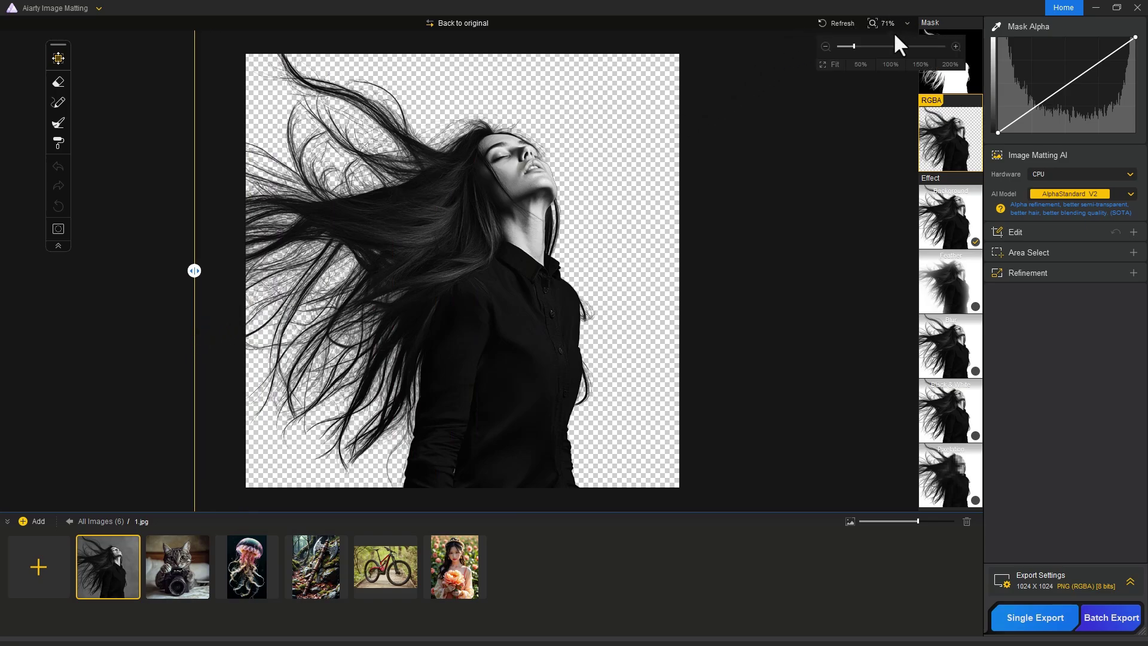
drag(863, 47, 873, 46)
drag(622, 54, 595, 210)
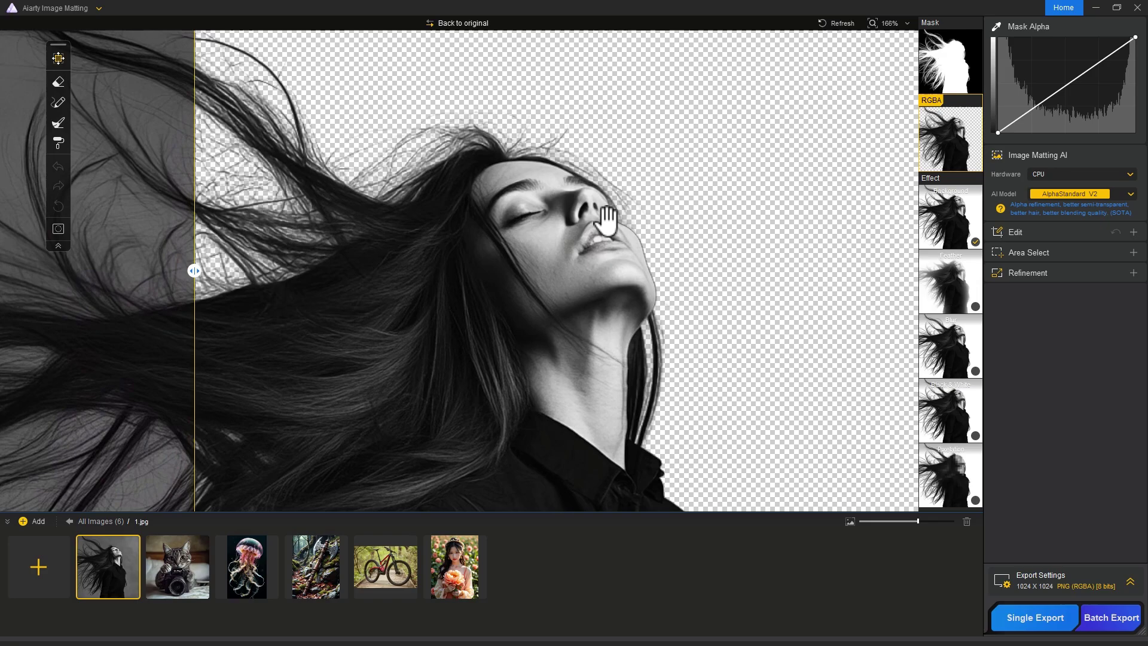
Step: Check the mask Brush parameters, then zoom out to 67% to show the whole portrait
click(59, 102)
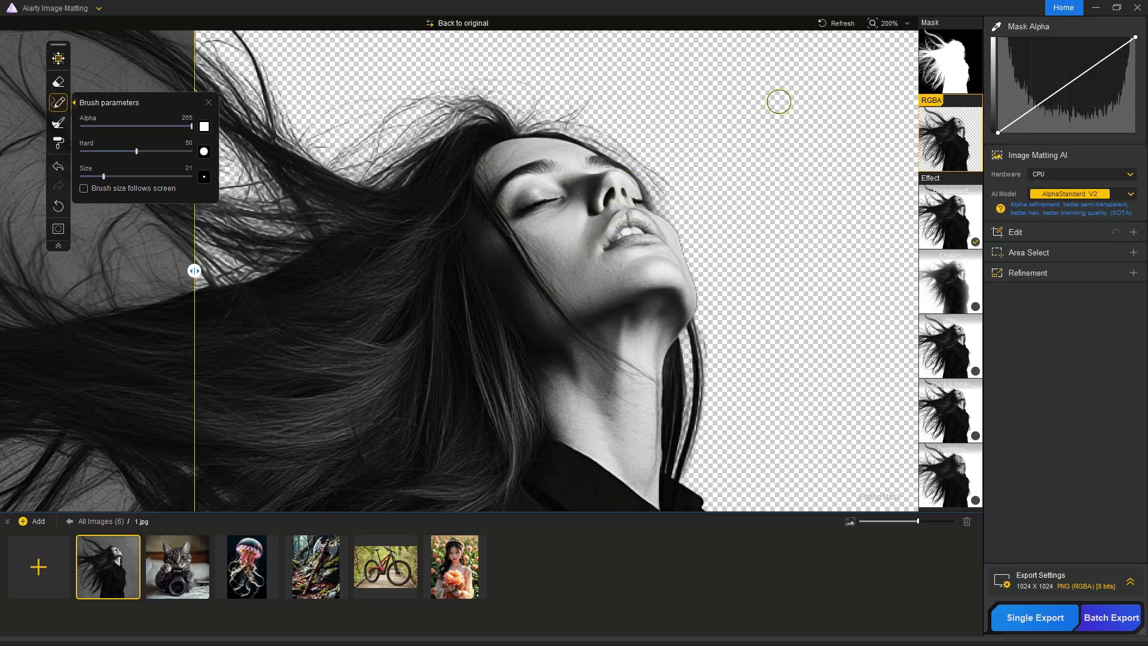
click(874, 23)
click(854, 47)
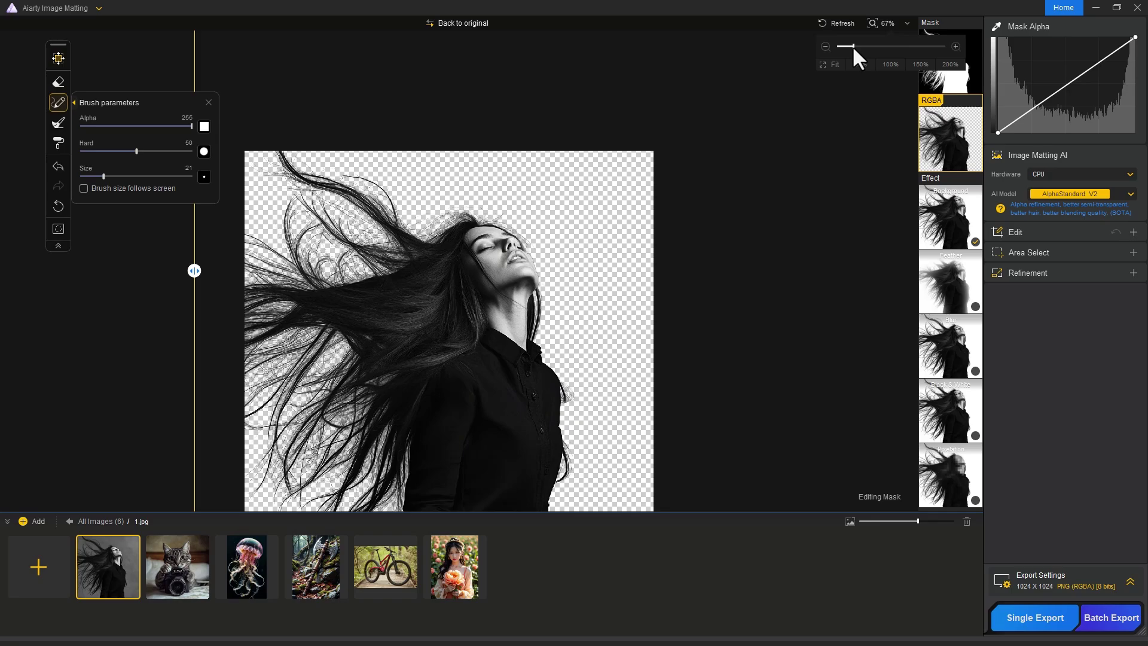
click(97, 577)
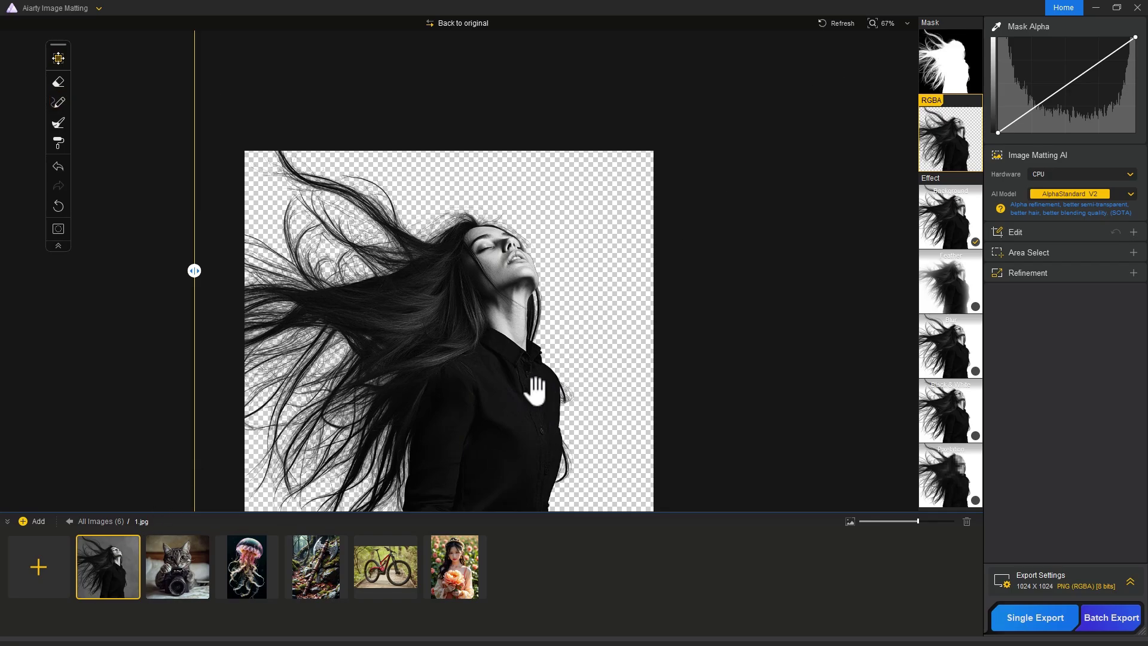
Step: Remove the portrait's background in Photoshop at 100% view, then open the jellyfish photo in Aiarty
drag(533, 387, 549, 328)
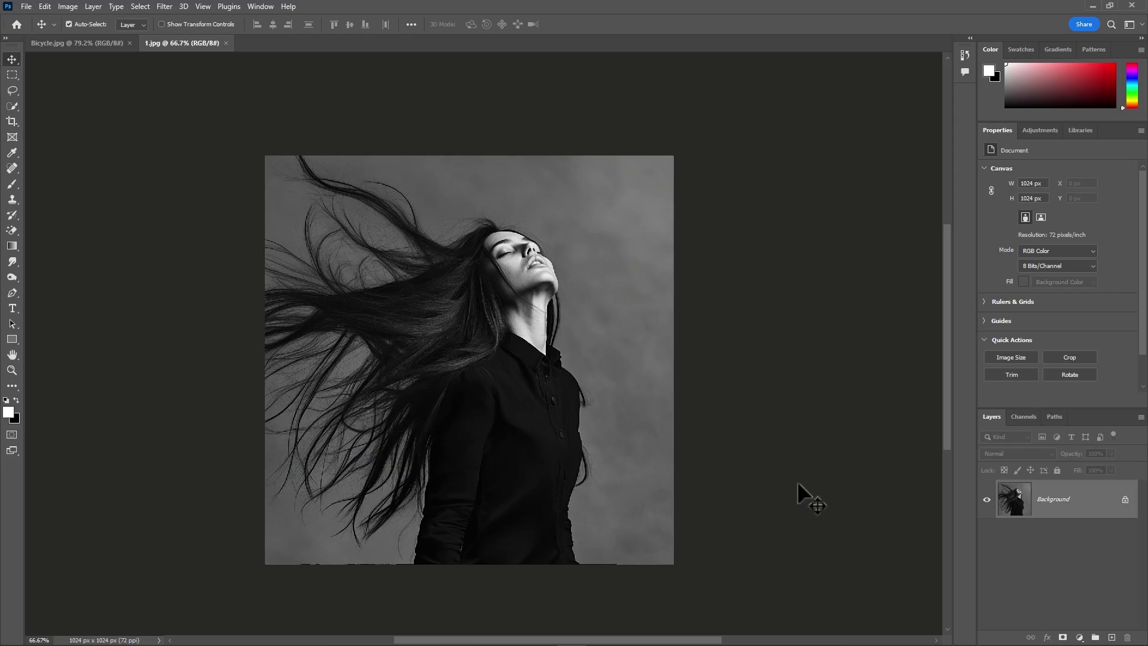
click(1124, 499)
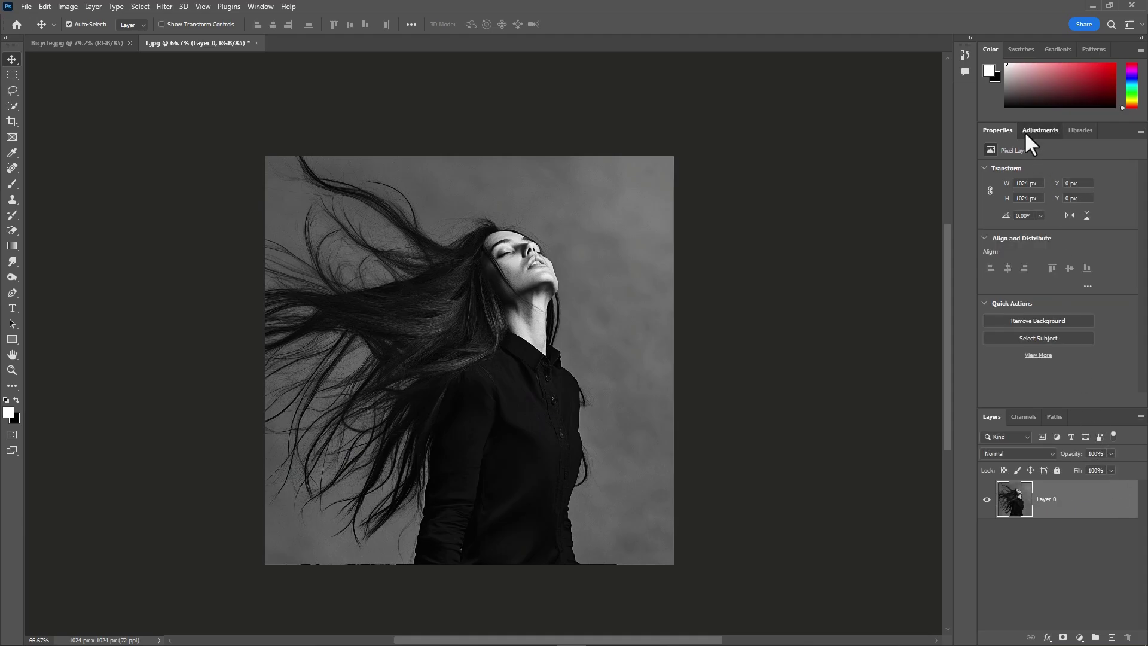
click(1026, 322)
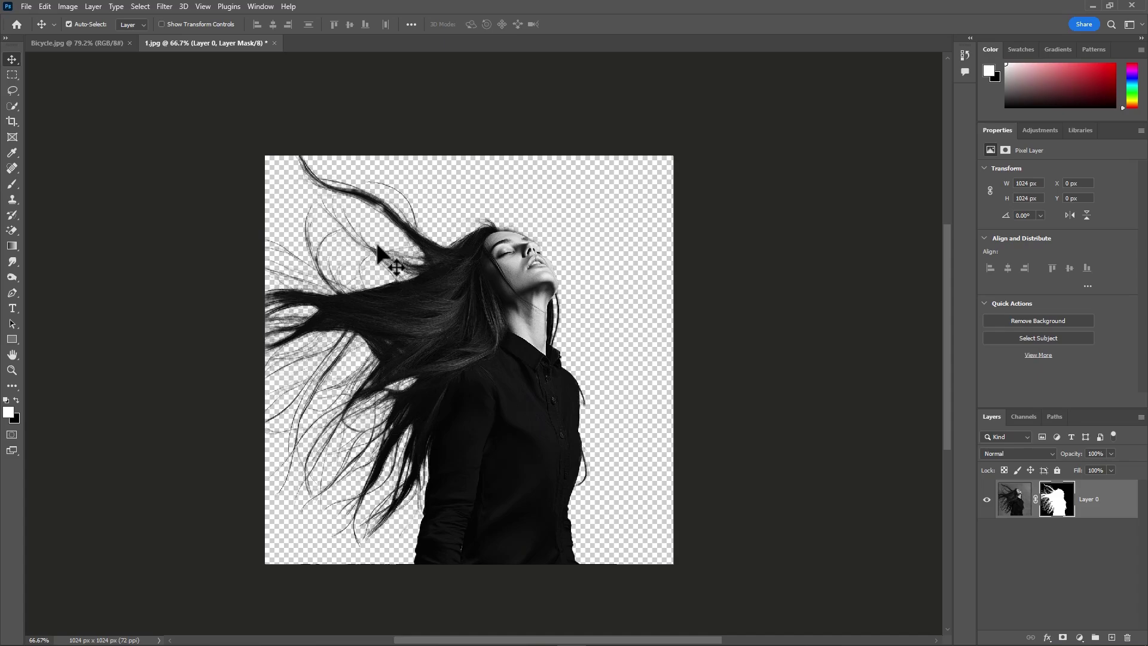
key(ctrl+plus)
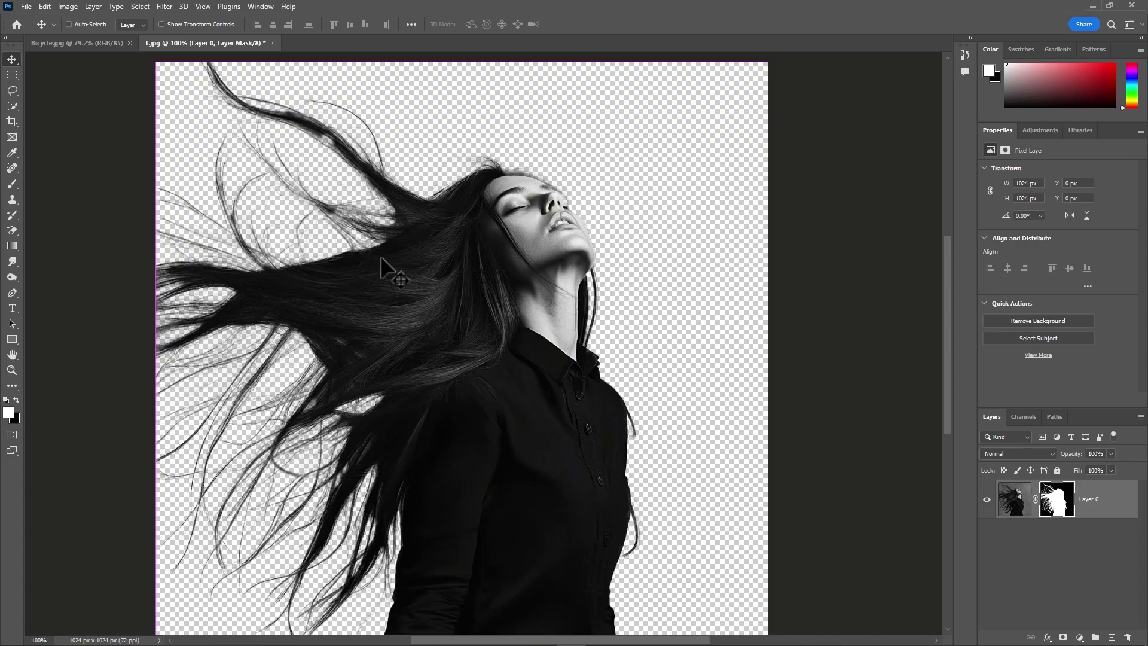
key(ctrl)
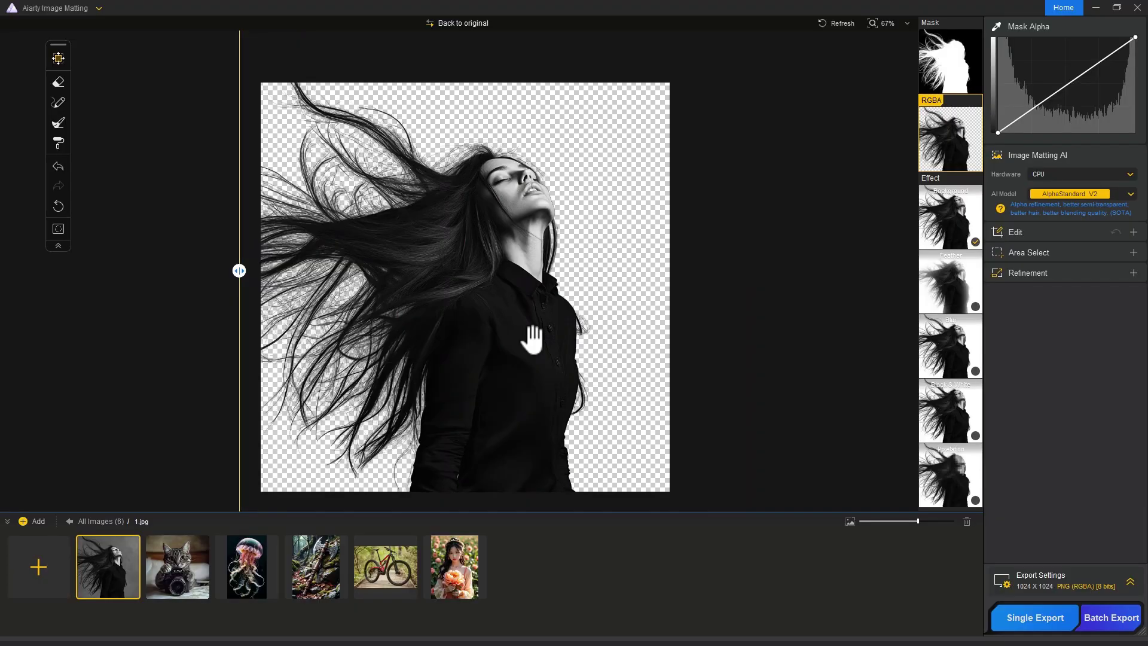
click(235, 562)
drag(252, 270, 681, 258)
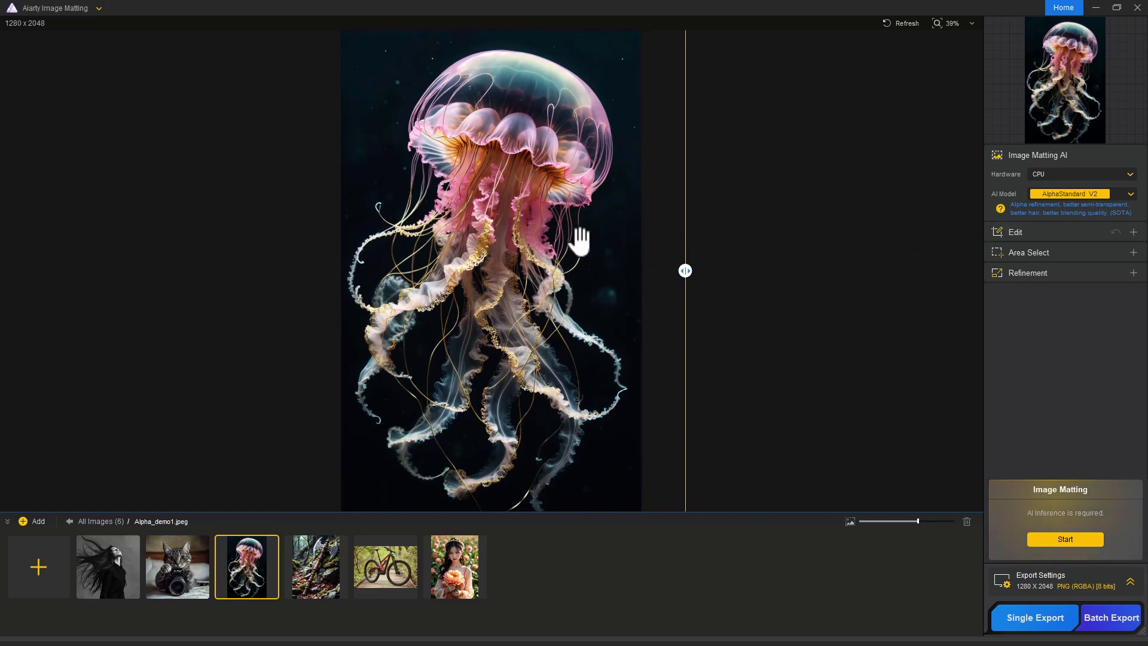
Step: Matte Alpha_demo1.jpeg and compare the jellyfish cutout against the black original
click(1071, 543)
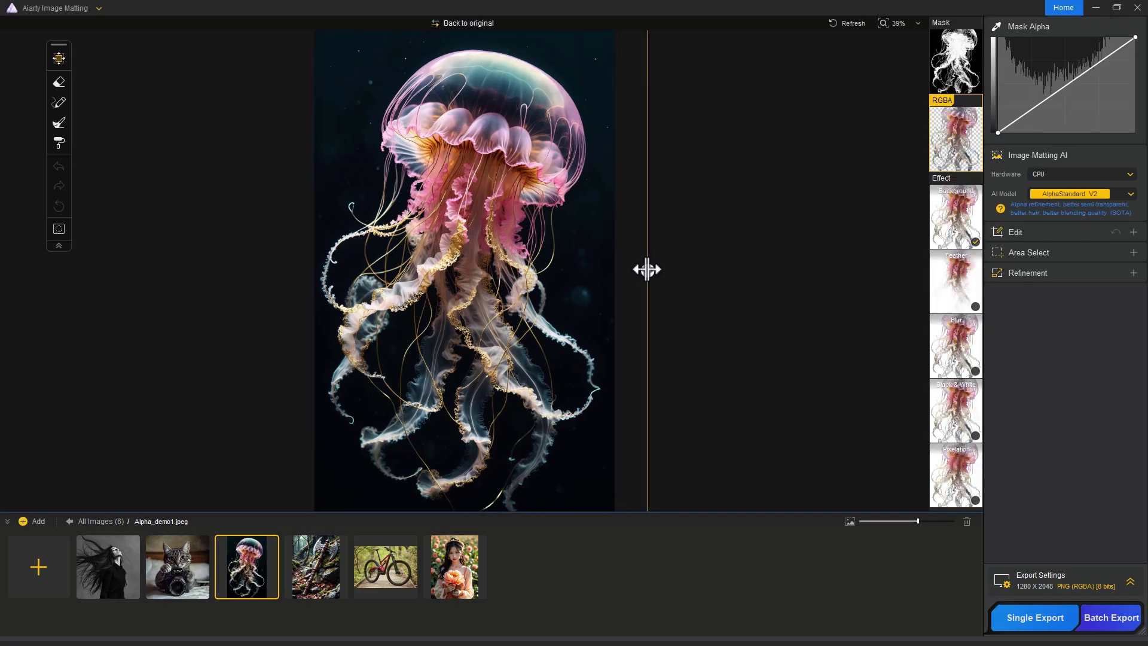
drag(647, 269, 268, 362)
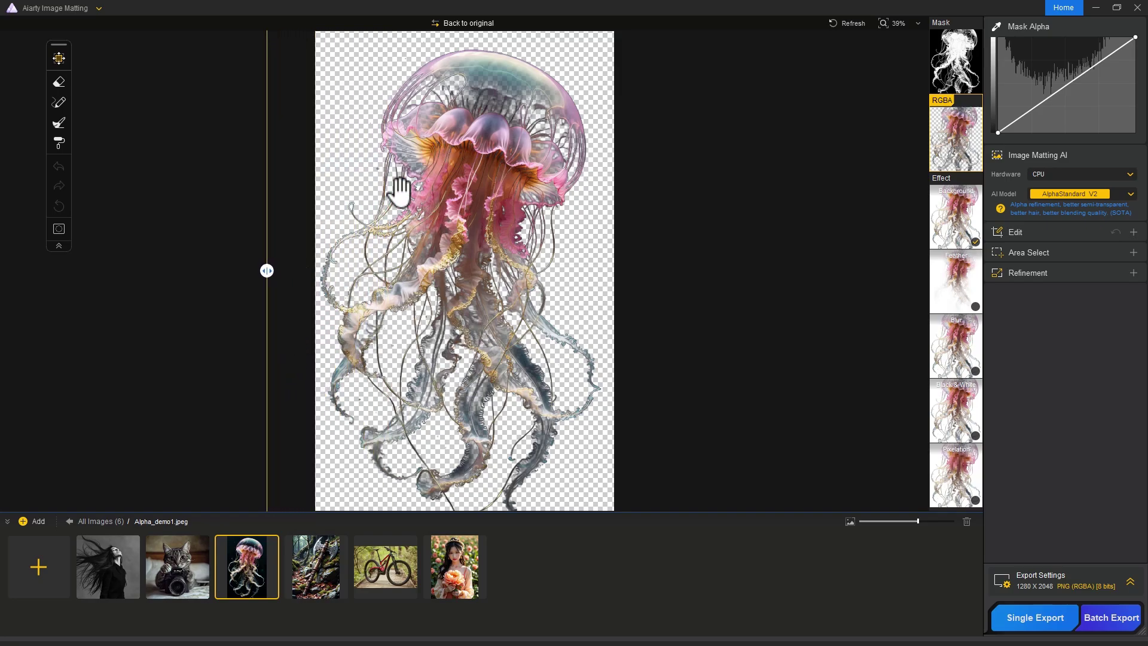
drag(268, 272, 274, 369)
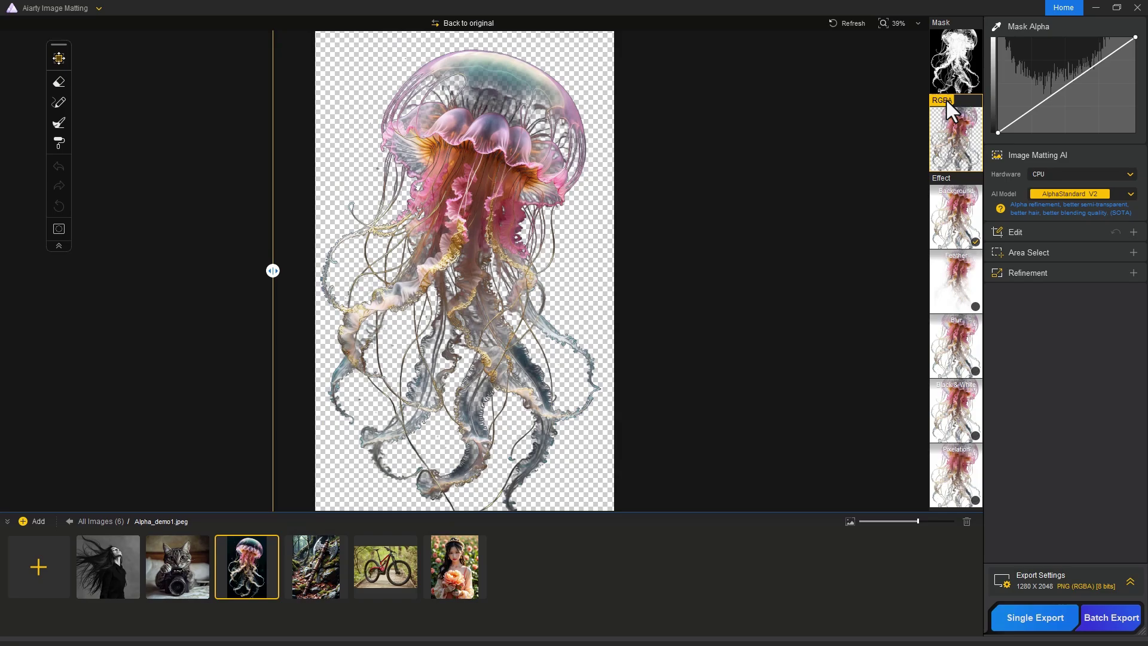
Step: Nudge the Mask Alpha curve and set a solid white background behind the jellyfish
mouse_move(1024, 114)
mouse_down()
mouse_move(1022, 93)
mouse_move(1024, 114)
mouse_up()
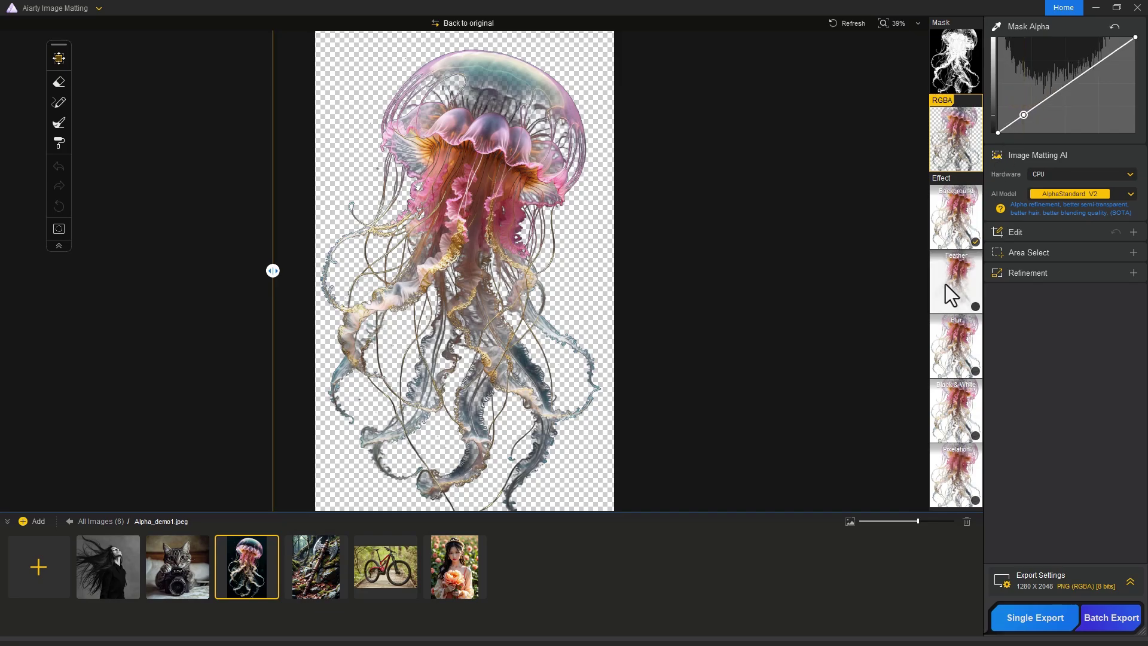
click(962, 232)
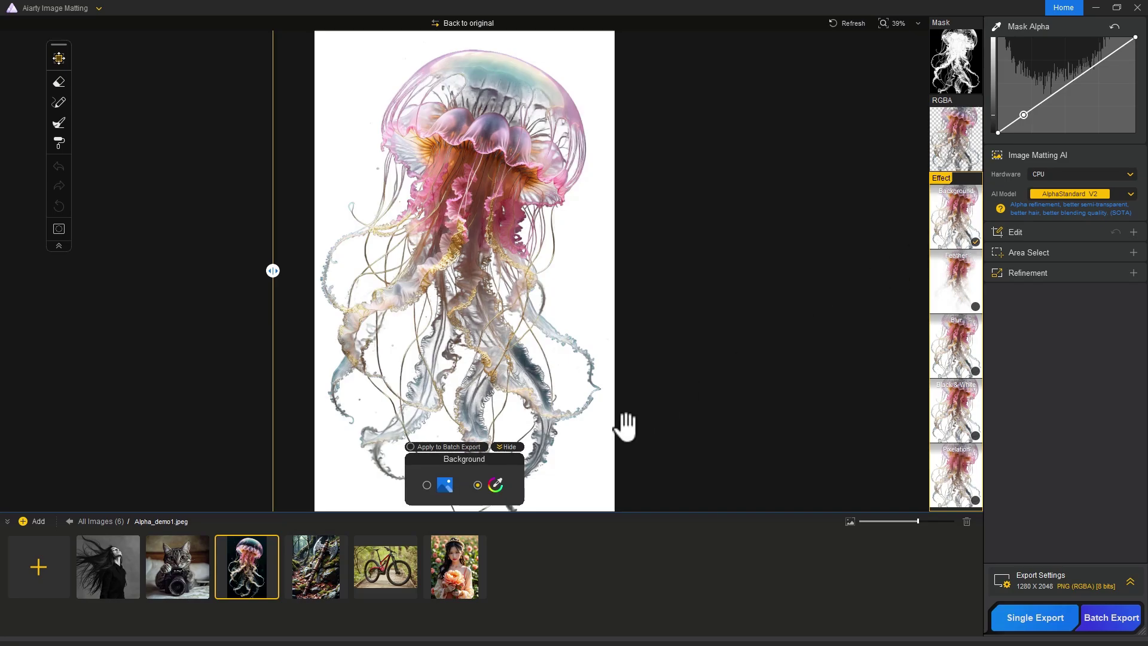
Step: Load the Underwater picture as the jellyfish background and compare it with the original
click(445, 485)
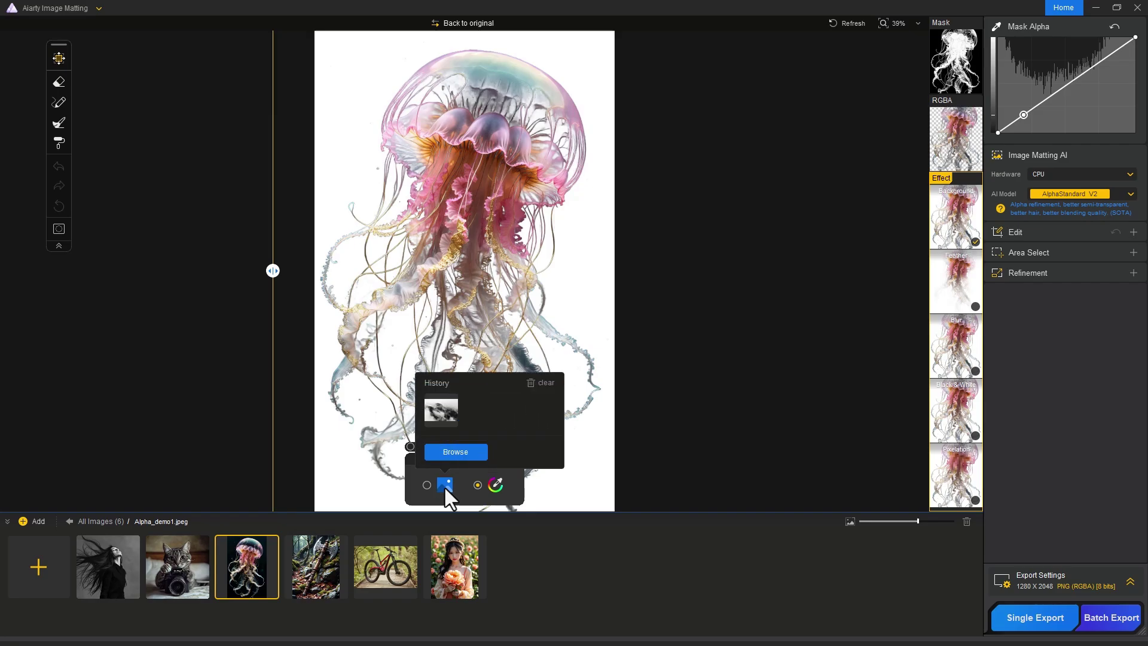
click(460, 452)
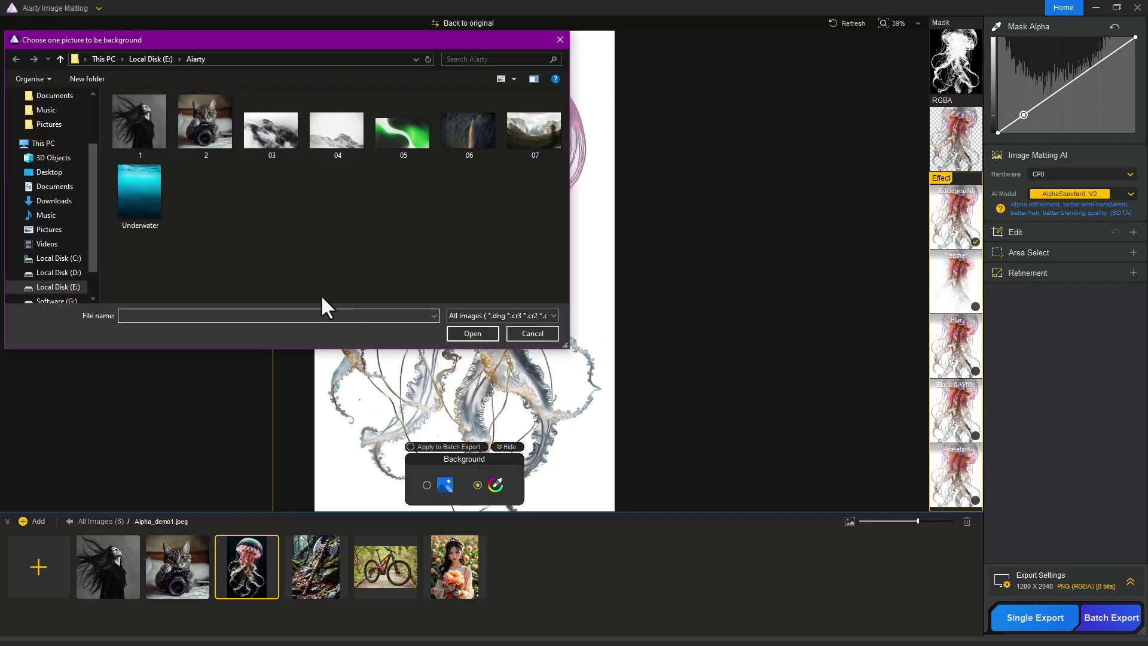
click(140, 192)
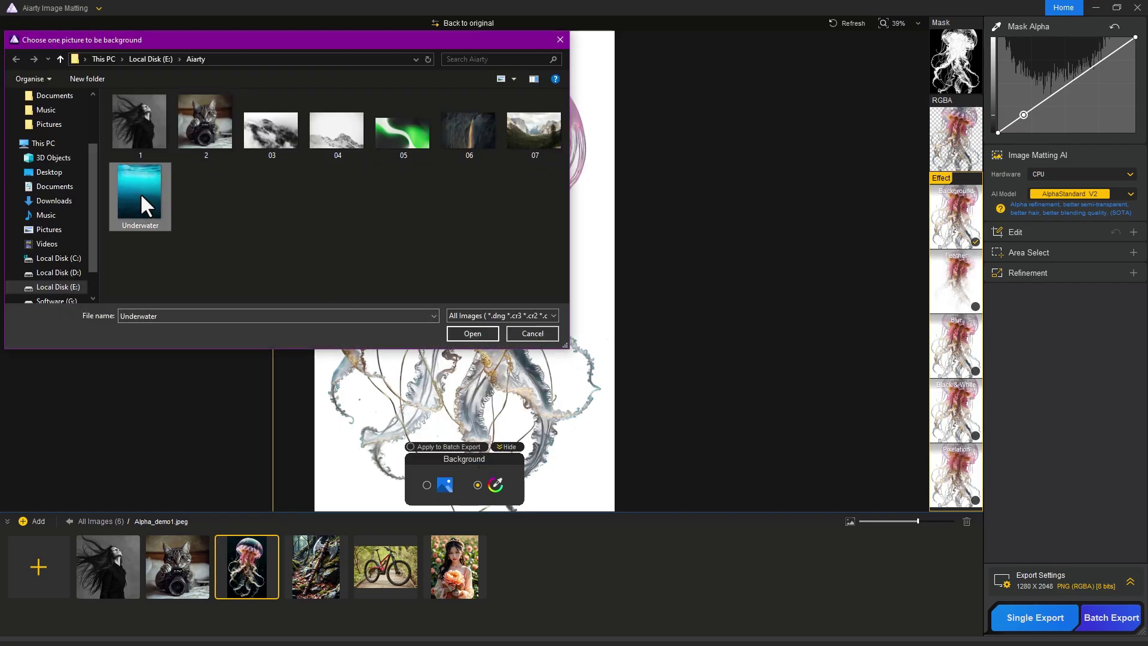
click(461, 335)
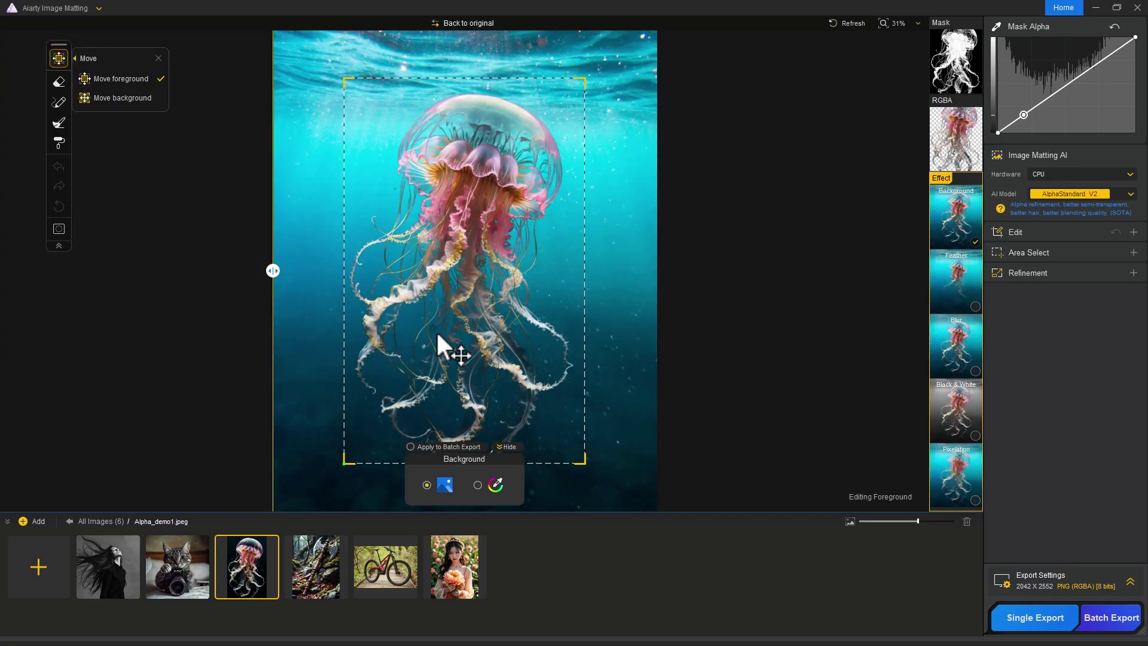
drag(272, 271, 457, 271)
drag(374, 321, 224, 335)
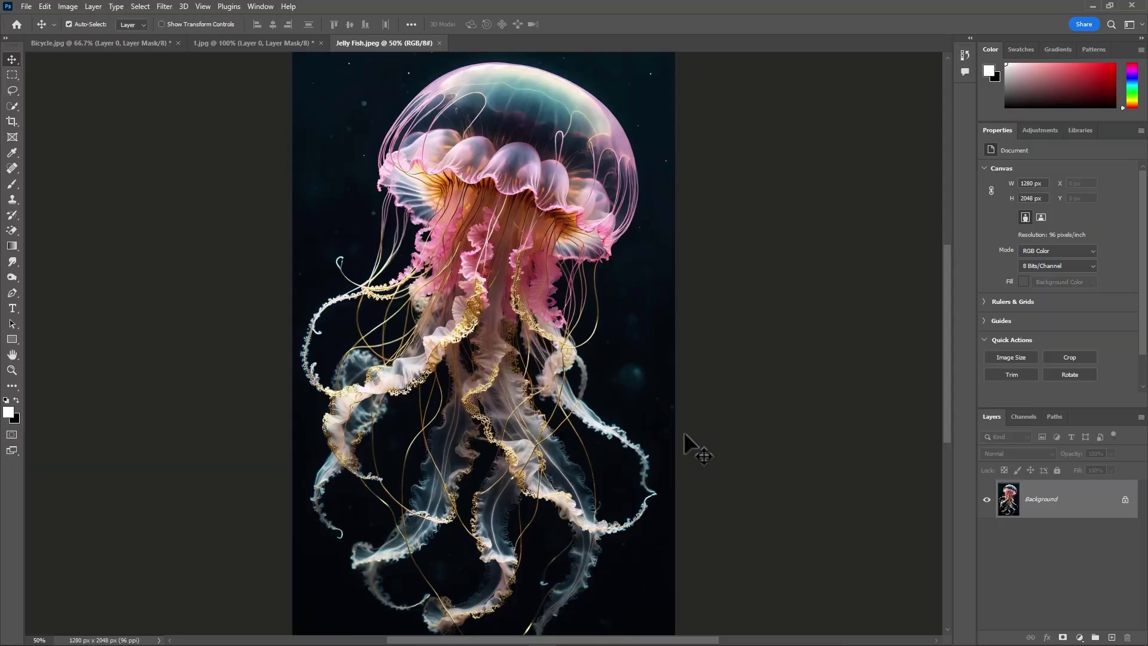
Step: Unlock the Jelly Fish Background layer in Photoshop and apply Remove Background
click(1125, 500)
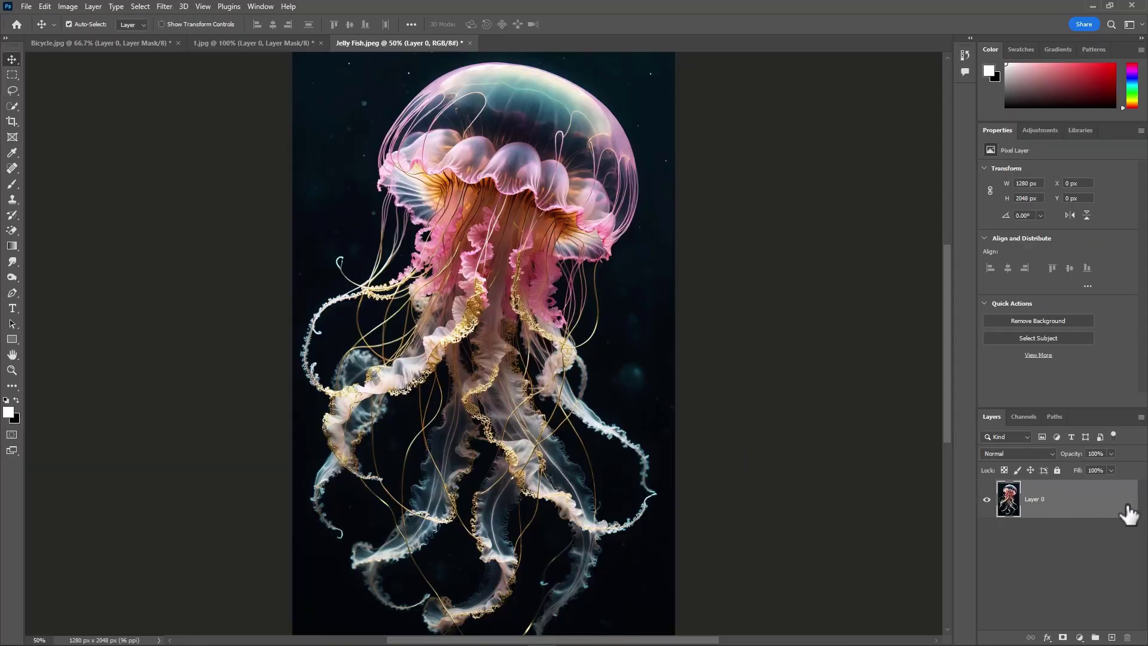
click(1063, 321)
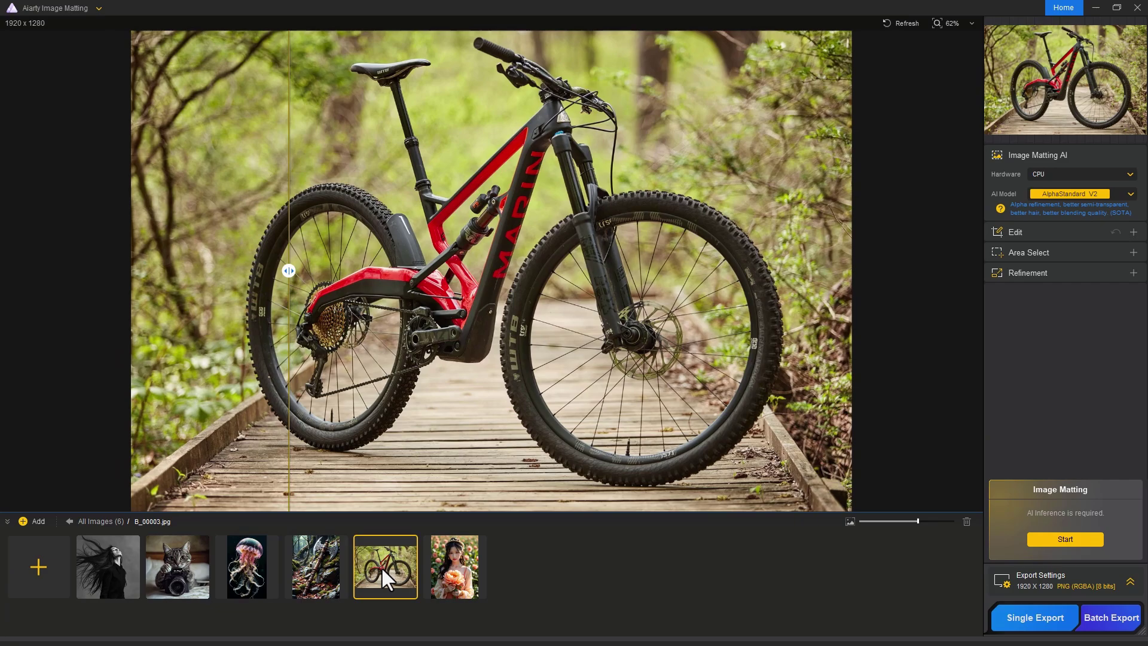
Step: Matte the bike photo B_00003.jpg using the EdgeClear V2 model
click(1104, 193)
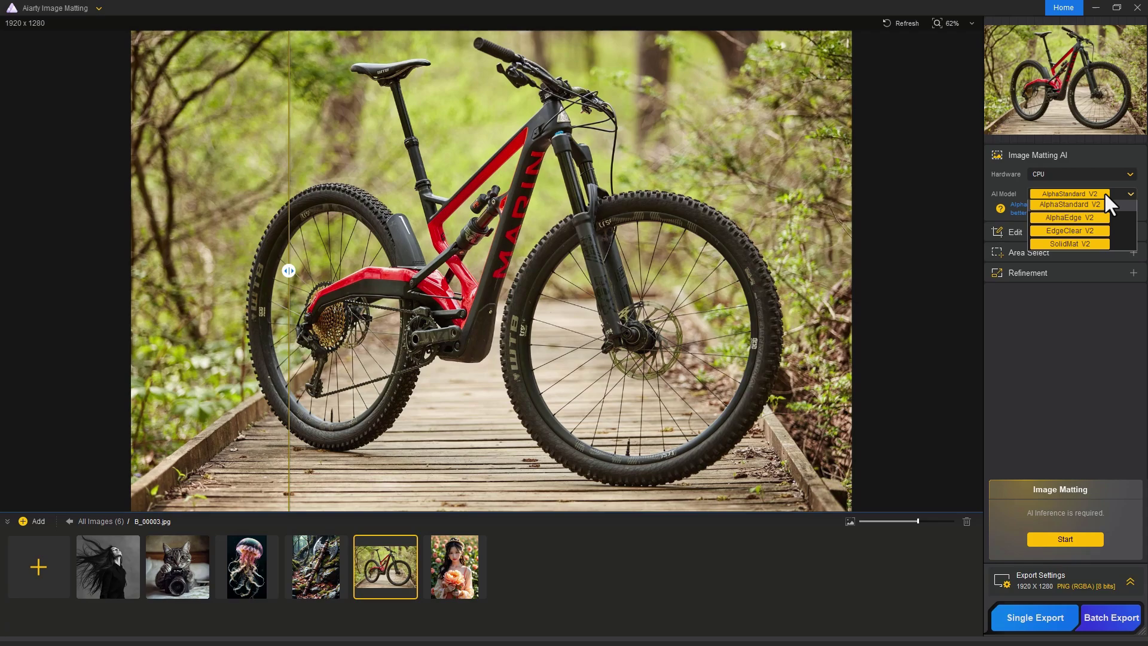
click(1069, 234)
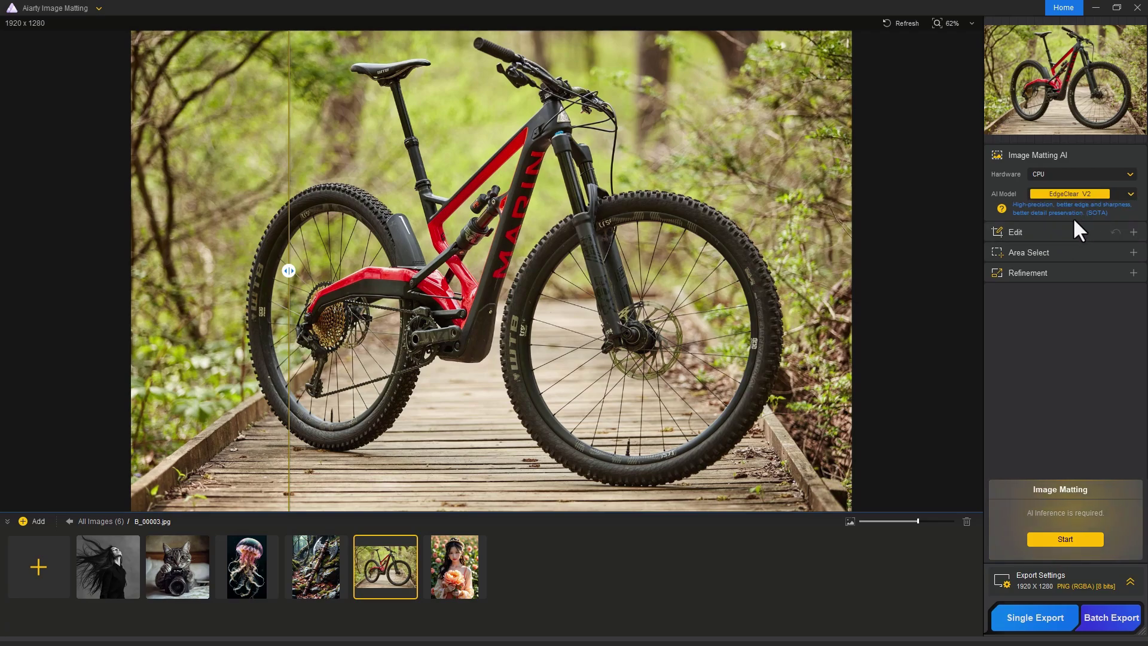
click(1065, 539)
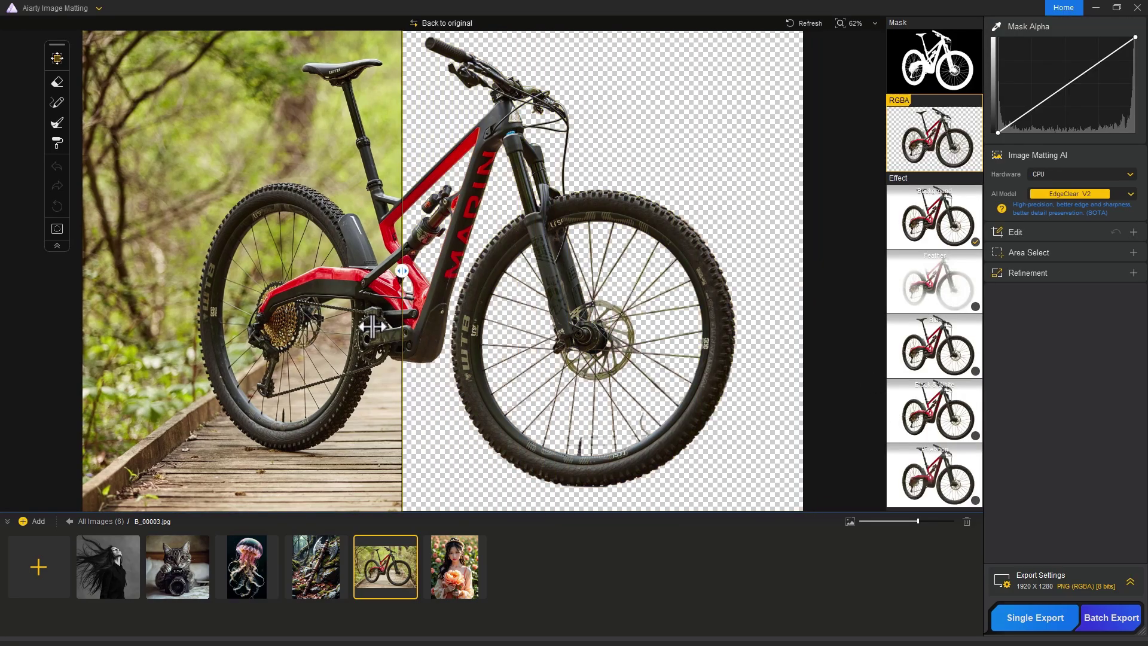
Step: Reveal the full bike cutout and pull the Mask Alpha curve shadows down to about -24%
drag(371, 326, 51, 333)
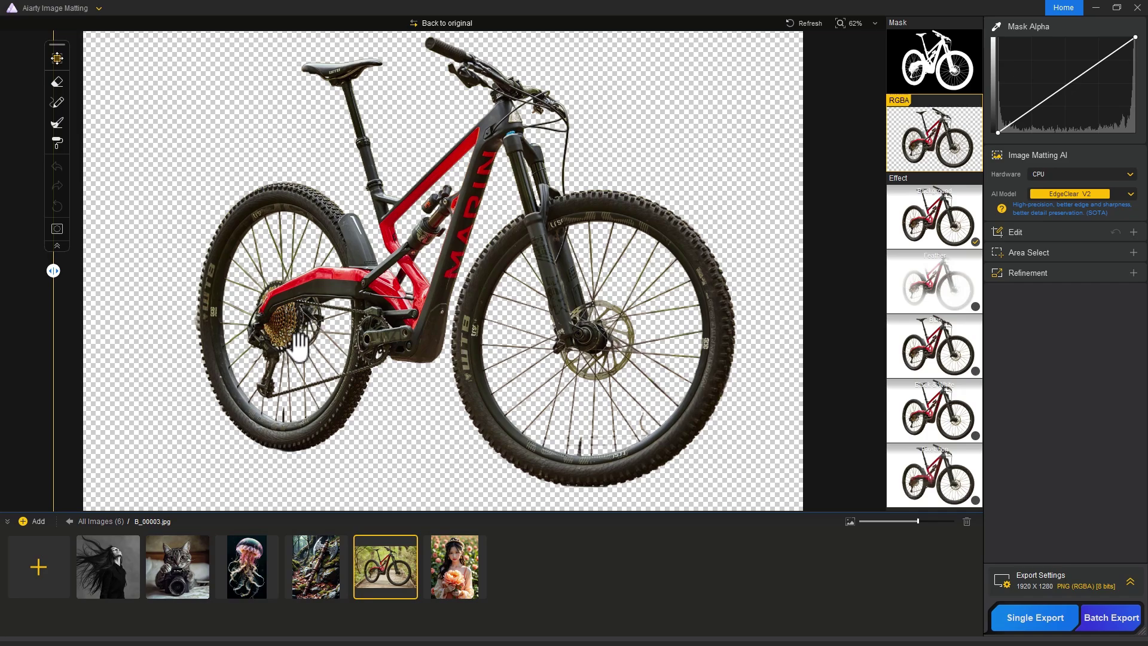
drag(1030, 110, 1032, 115)
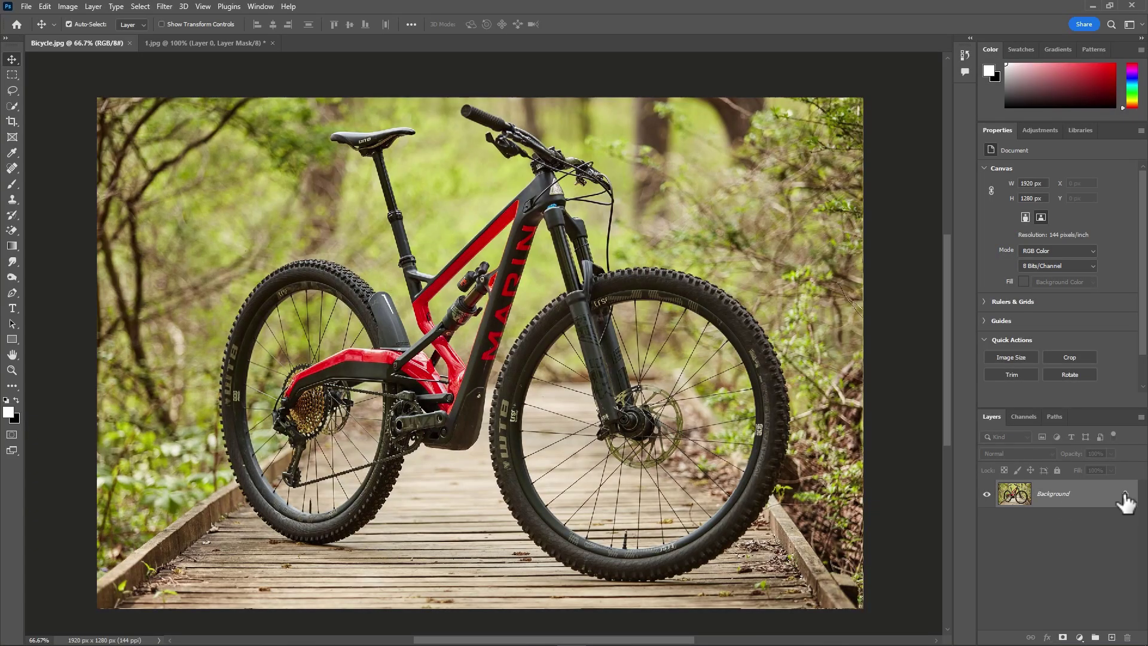
Step: Unlock the bicycle photo's Background layer so it becomes an editable Layer 0
click(1126, 495)
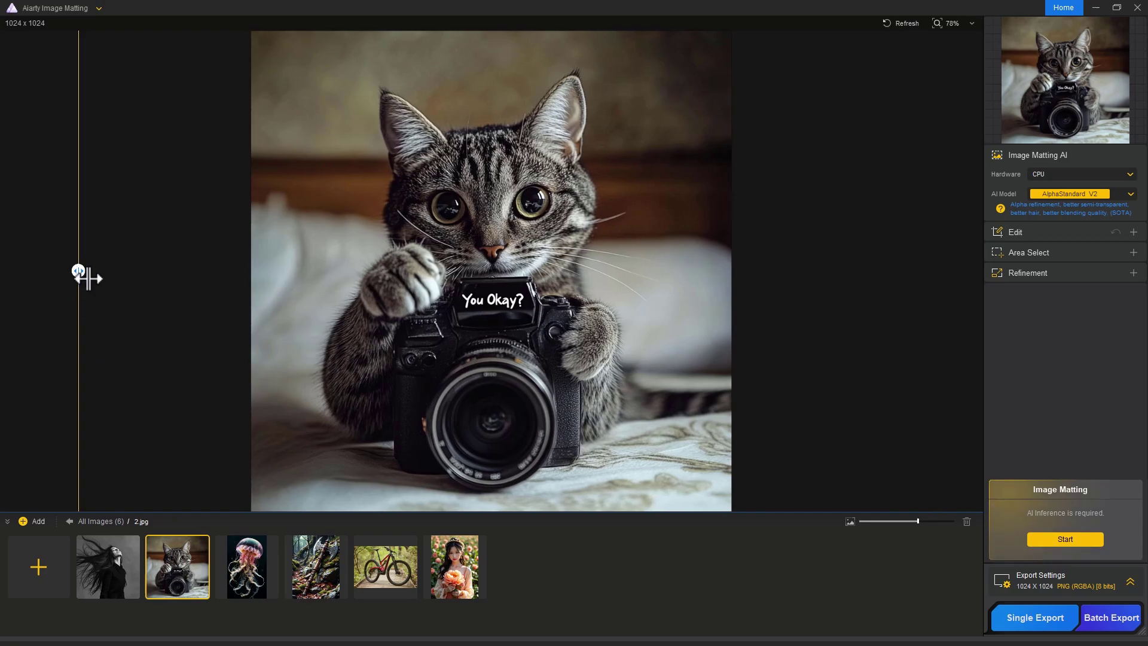
Step: Matte cat photo 2.jpg with AlphaStandard V2 and compare the cutout against the original
drag(82, 273, 781, 374)
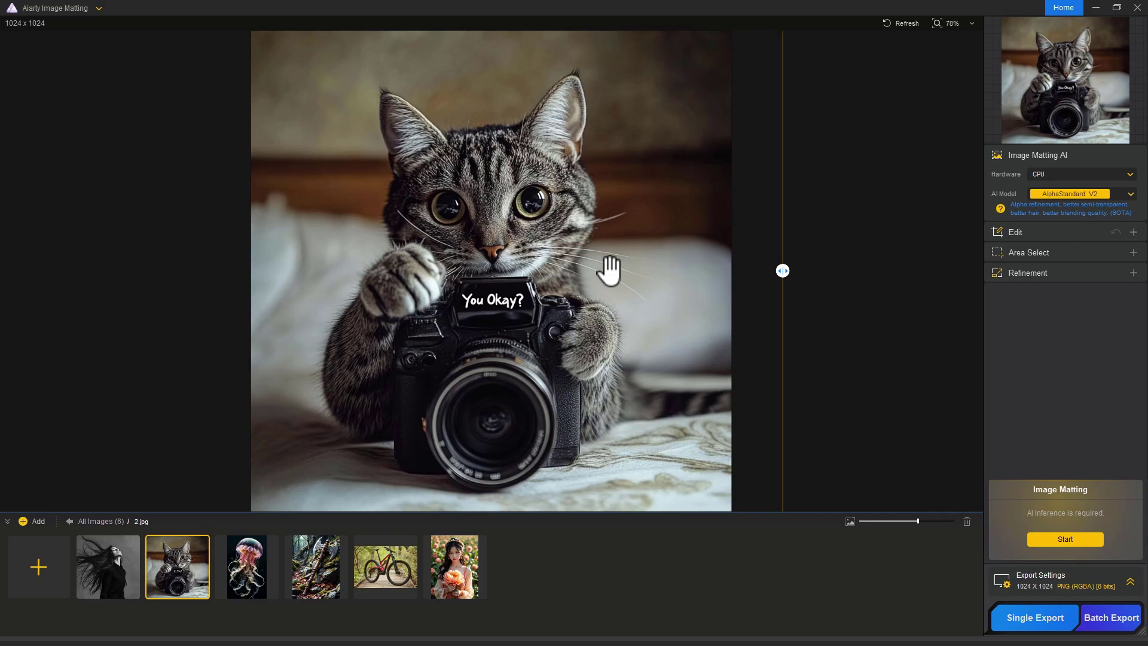
click(1124, 192)
click(1090, 210)
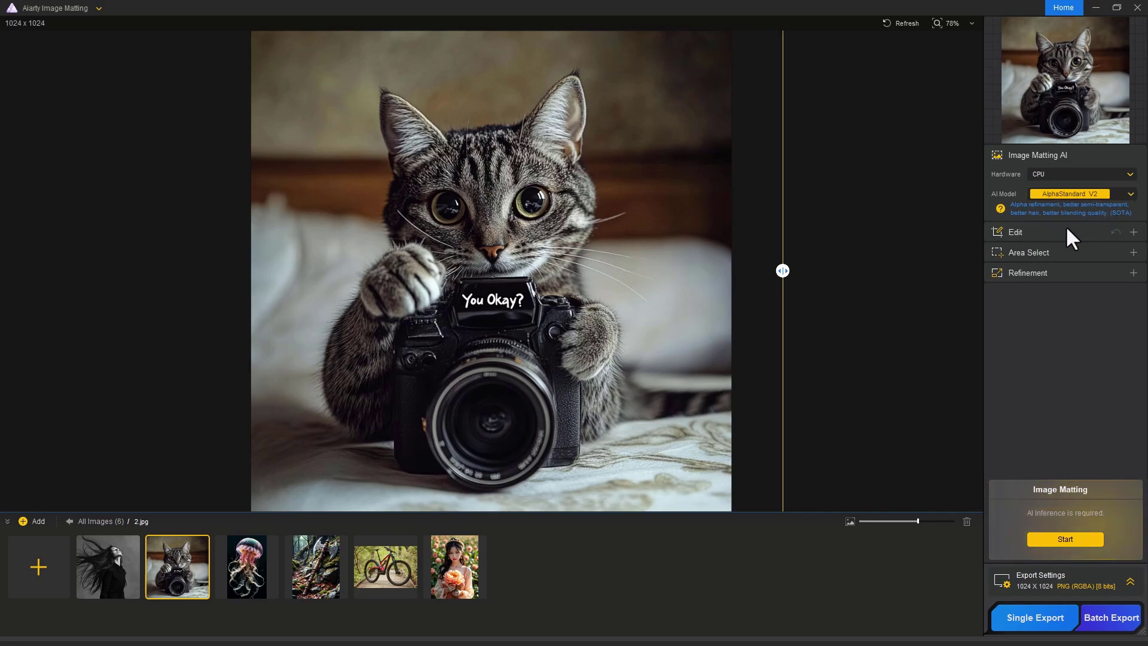
click(1043, 538)
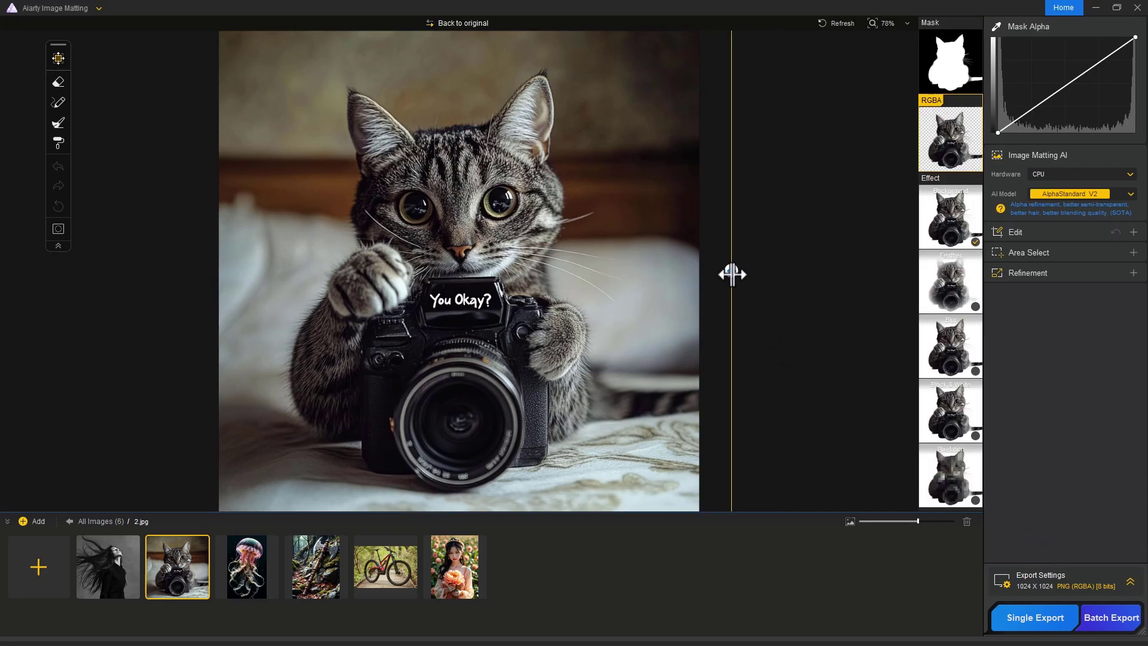
drag(732, 272, 172, 382)
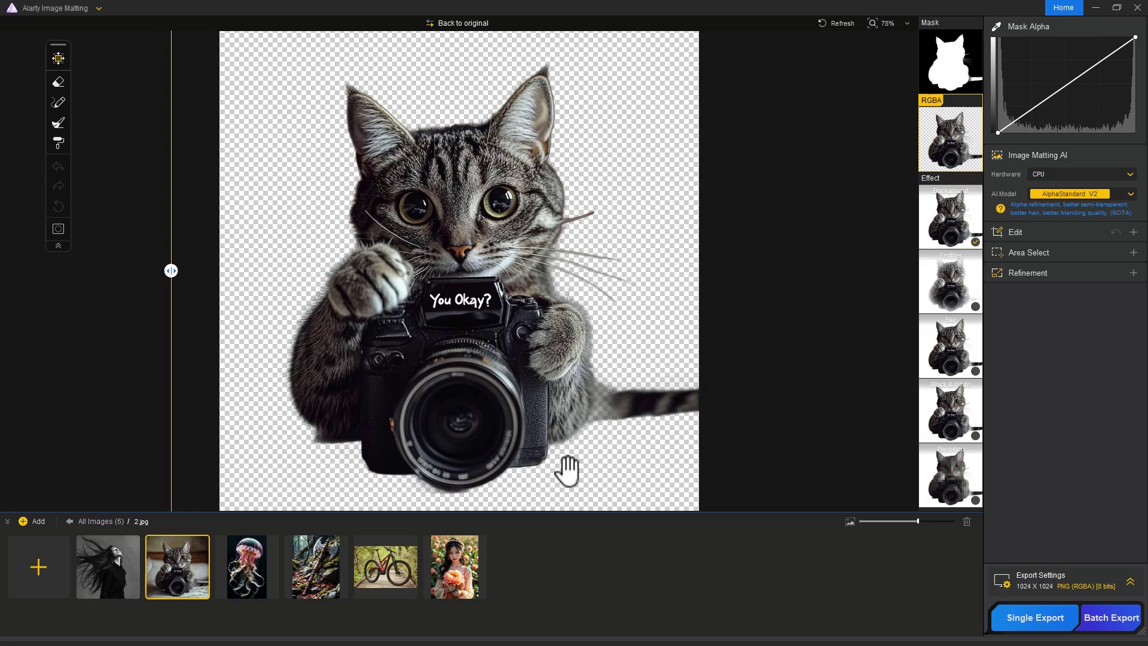
drag(173, 275, 712, 363)
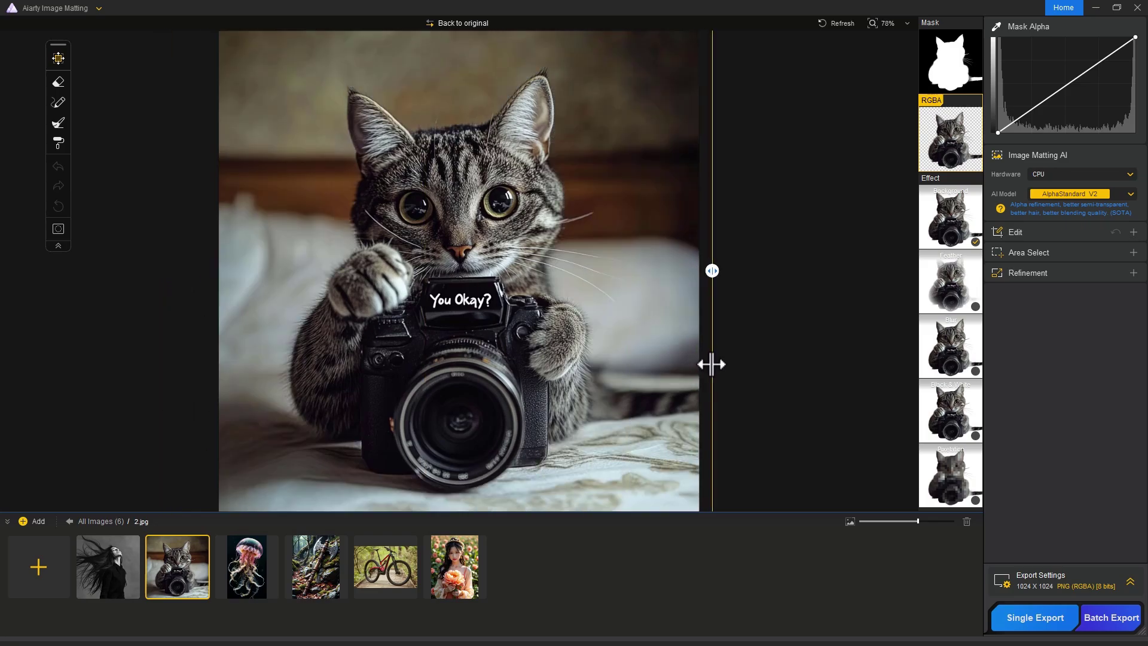
Step: Pick the Brush tool at size 100 and inspect the cat's mask in black and white
click(58, 102)
scroll(568, 436, up, 5)
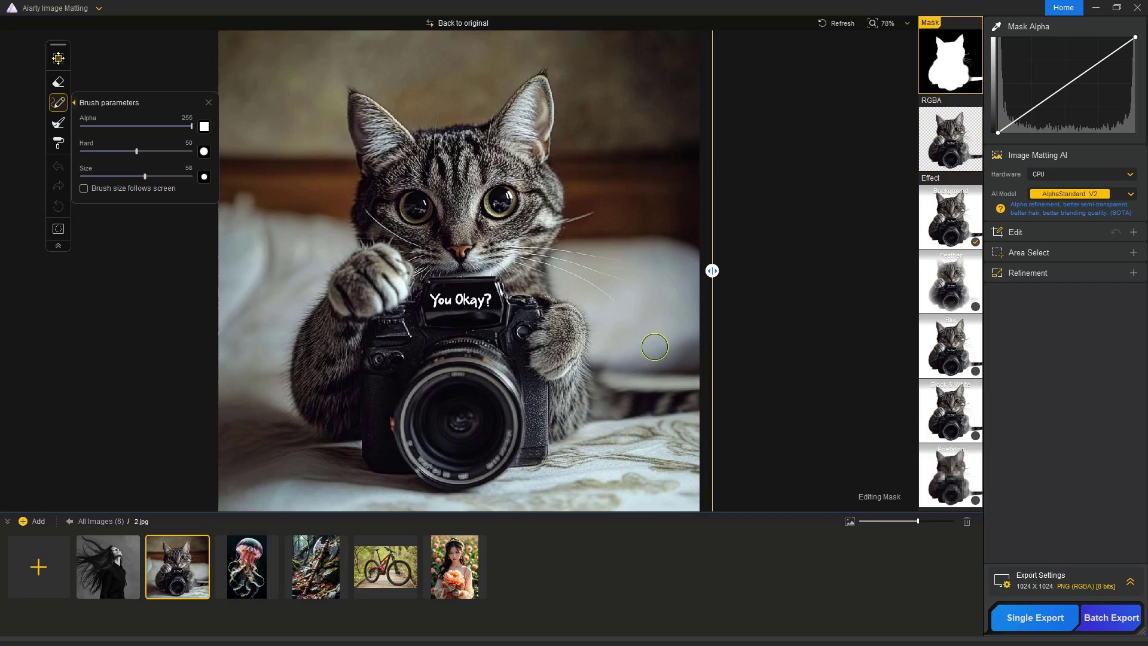
scroll(572, 432, up, 3)
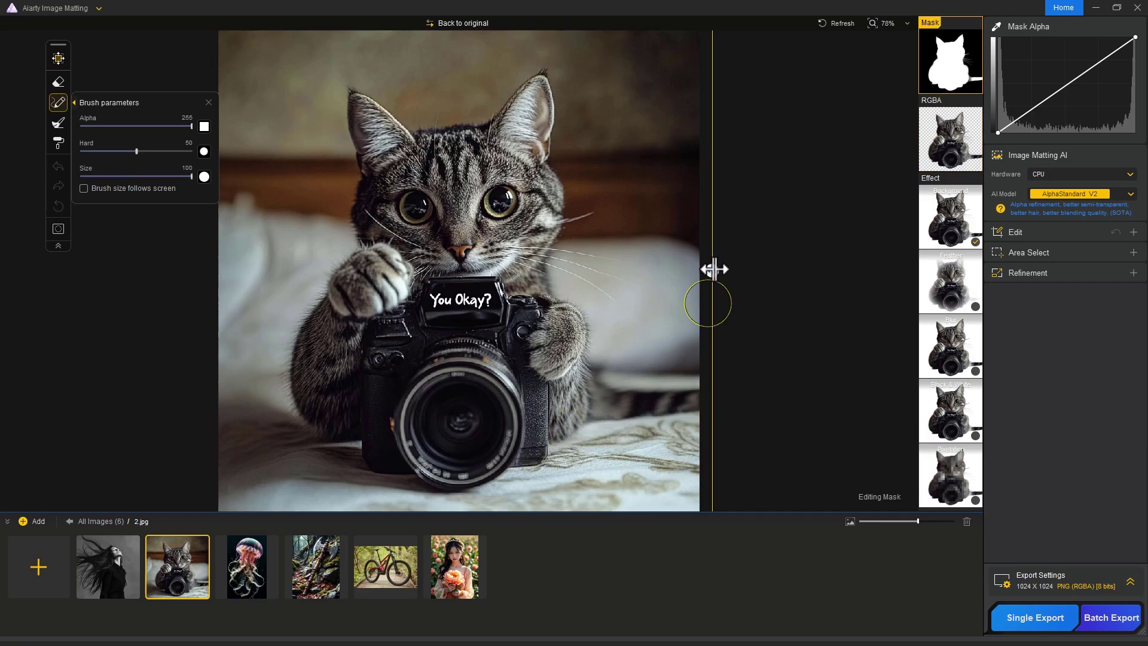
drag(712, 271, 166, 388)
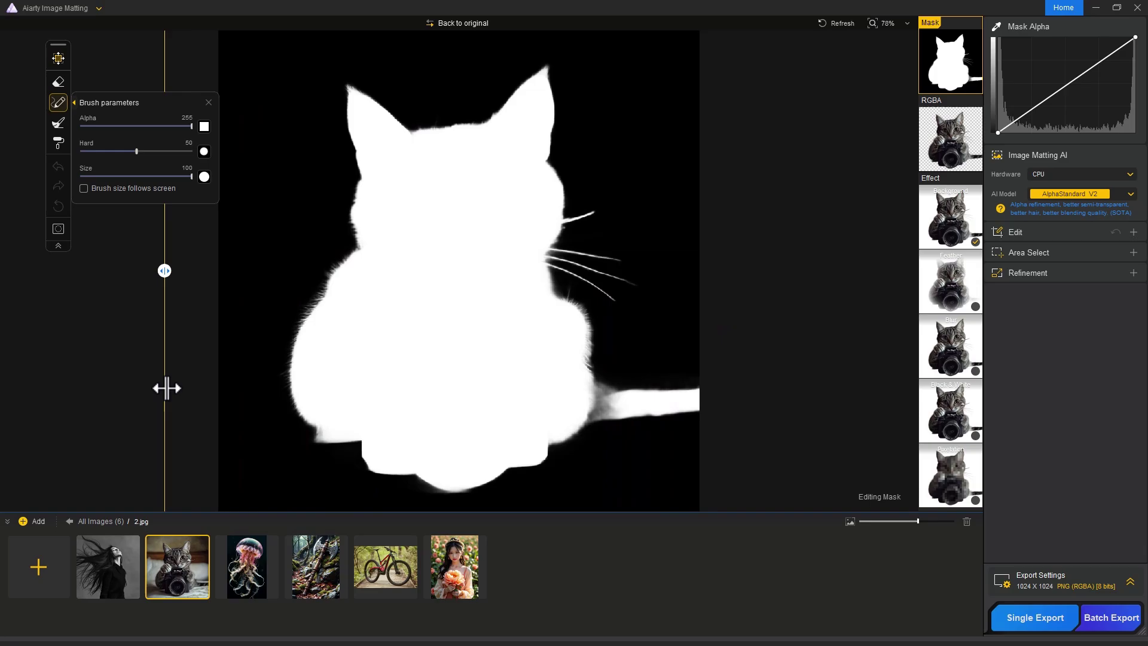
Step: Paint the blanket and tail back into the cutout and lower the curve shadows to -36%
click(960, 156)
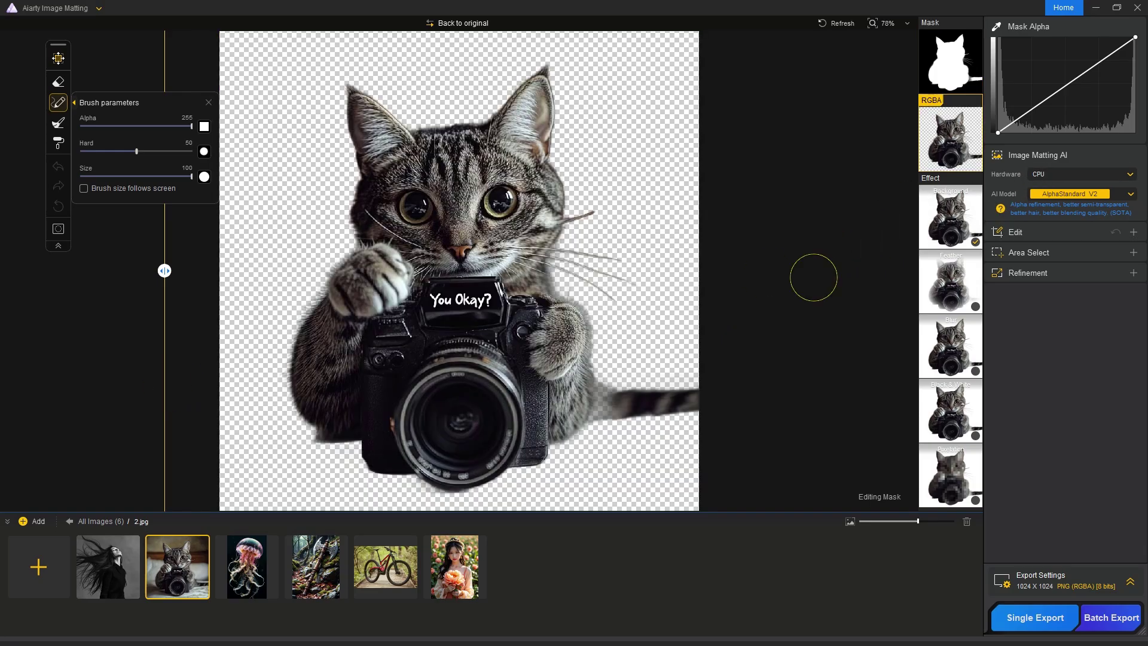
mouse_move(573, 430)
mouse_down()
mouse_move(666, 438)
mouse_move(591, 408)
mouse_move(580, 391)
mouse_move(612, 412)
mouse_move(713, 434)
mouse_move(664, 488)
mouse_move(394, 438)
mouse_move(262, 431)
mouse_move(282, 456)
mouse_move(234, 478)
mouse_move(367, 504)
mouse_move(430, 486)
mouse_move(646, 458)
mouse_up()
mouse_move(164, 270)
mouse_down()
mouse_move(728, 290)
mouse_move(728, 304)
mouse_move(131, 382)
mouse_up()
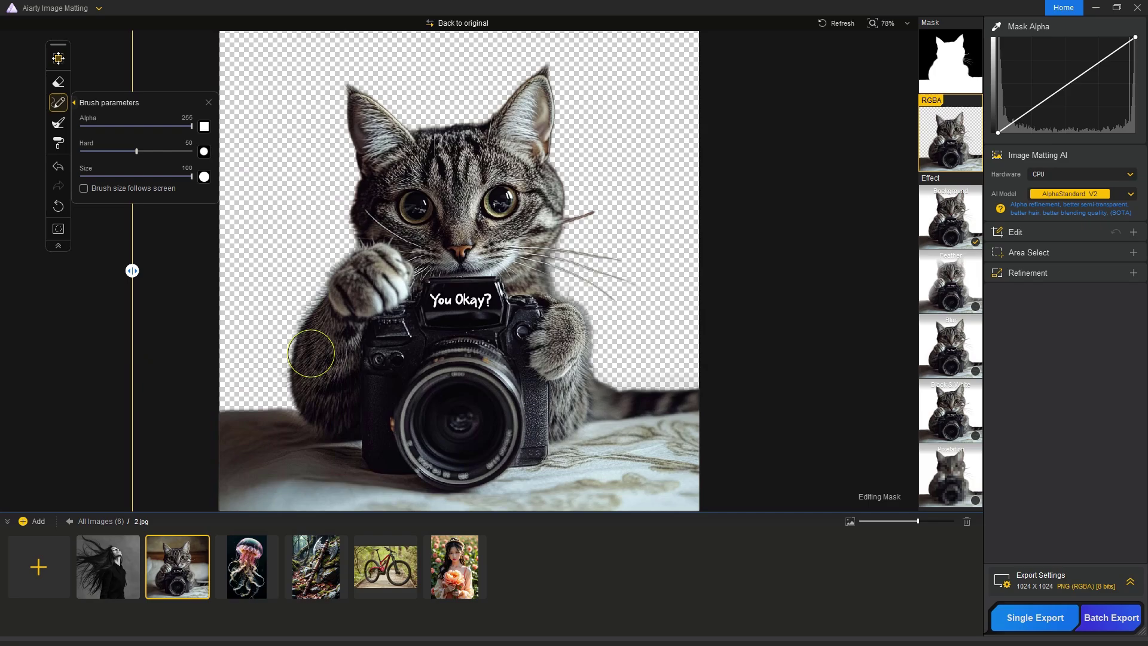
mouse_move(1053, 94)
mouse_down()
mouse_move(1048, 115)
mouse_move(1027, 120)
mouse_up()
Step: Apply the Blur background effect to the cat, compare it with the original, then return to RGBA
click(937, 219)
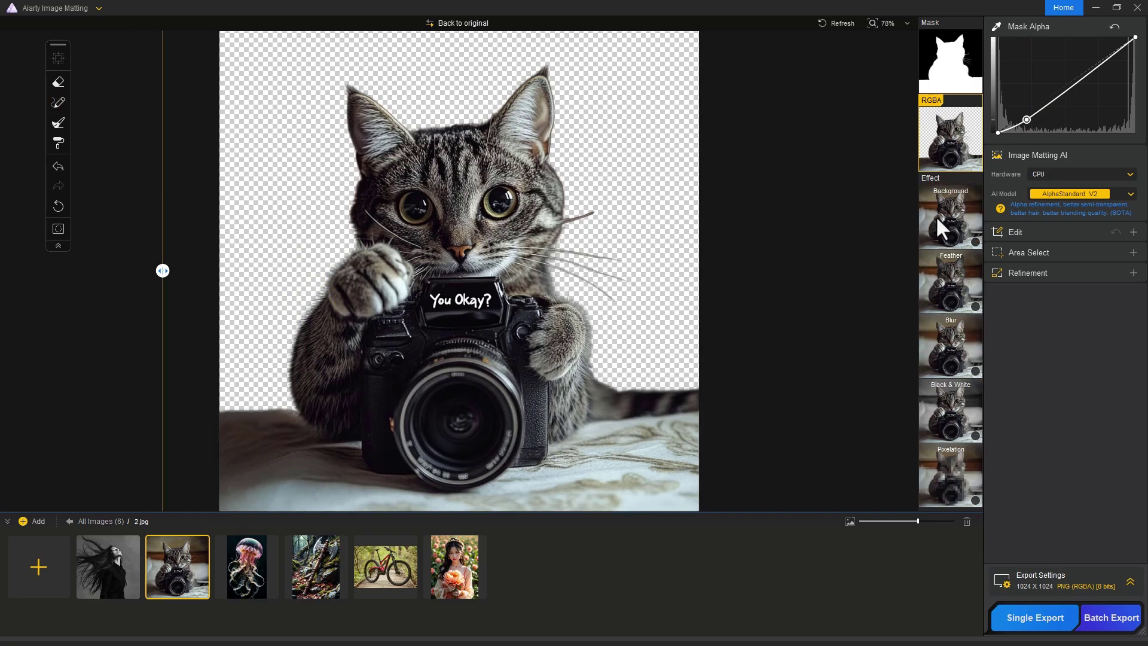
click(958, 352)
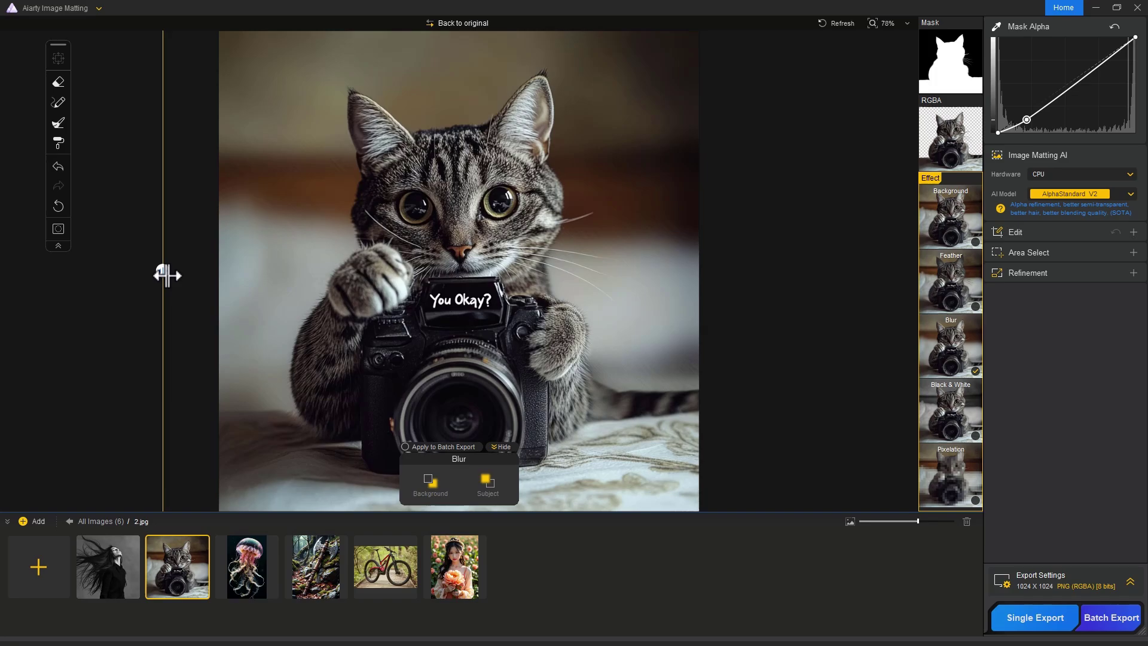
drag(162, 271, 139, 321)
click(964, 126)
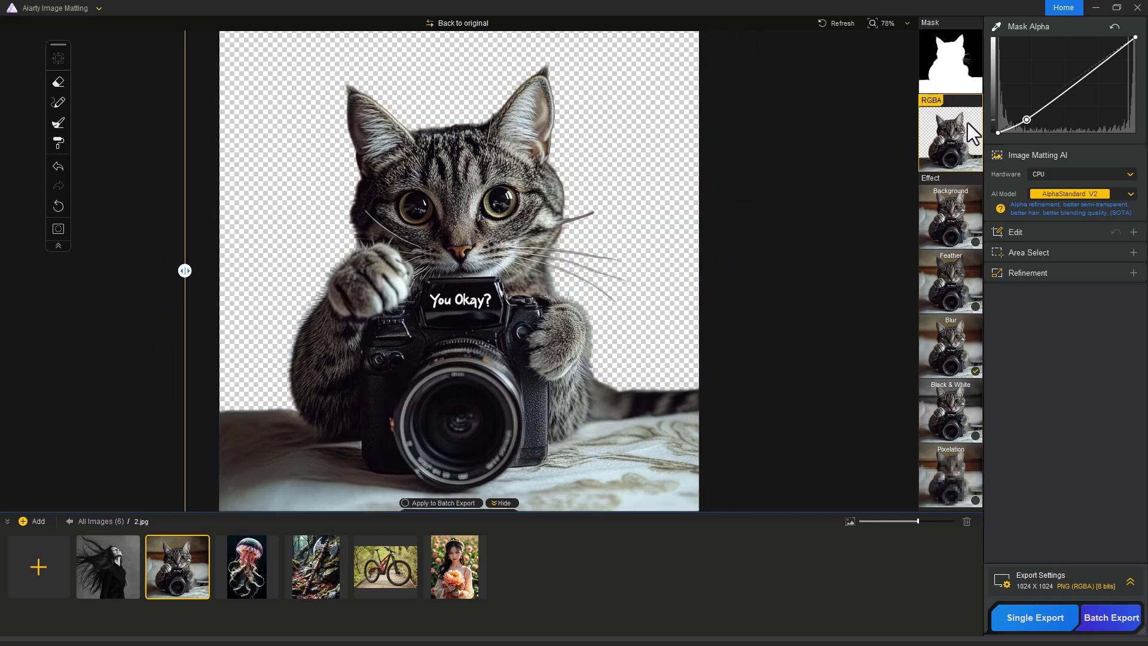
Step: Select the hair portrait thumbnail and batch-export all processed images
click(110, 571)
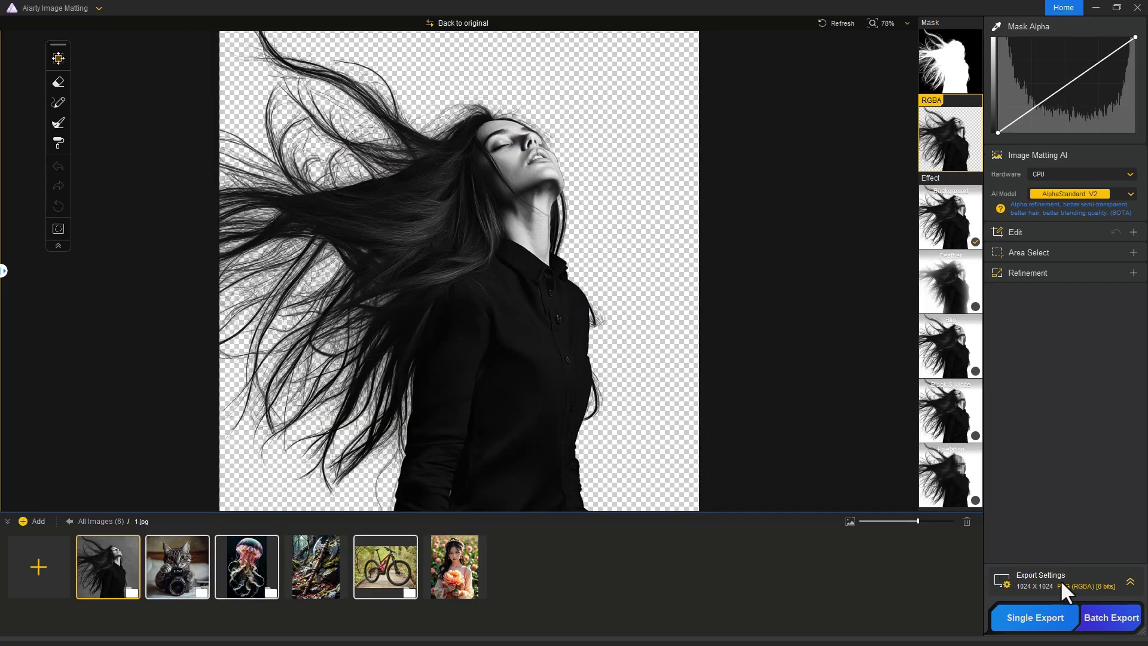
click(1106, 620)
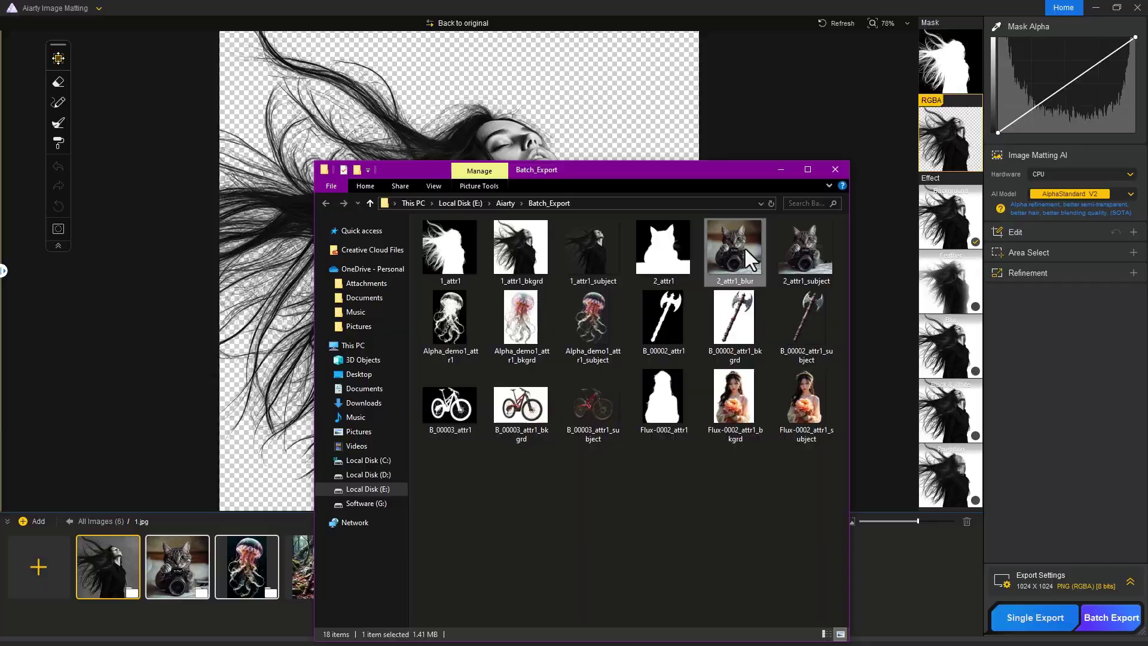
Step: Open 2_attr1_blur.png from the Batch_Export folder in Photos
double_click(745, 249)
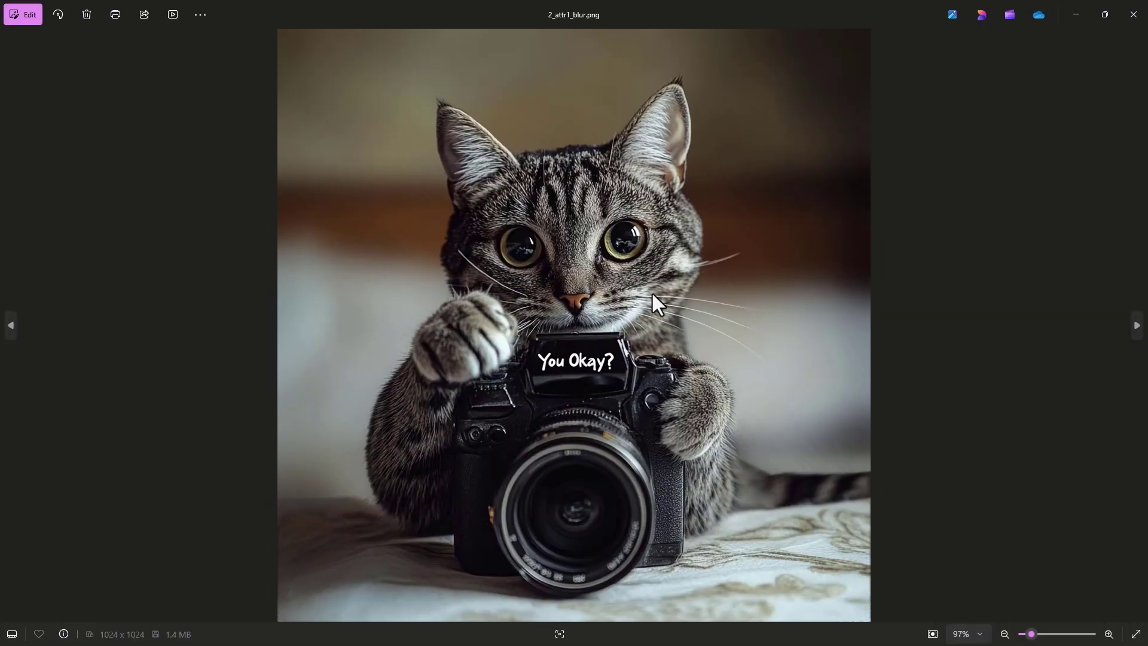
Step: Step through the exported jellyfish and portrait files toward Flux-0002_attr1_subject.png
key(Right)
key(Right)
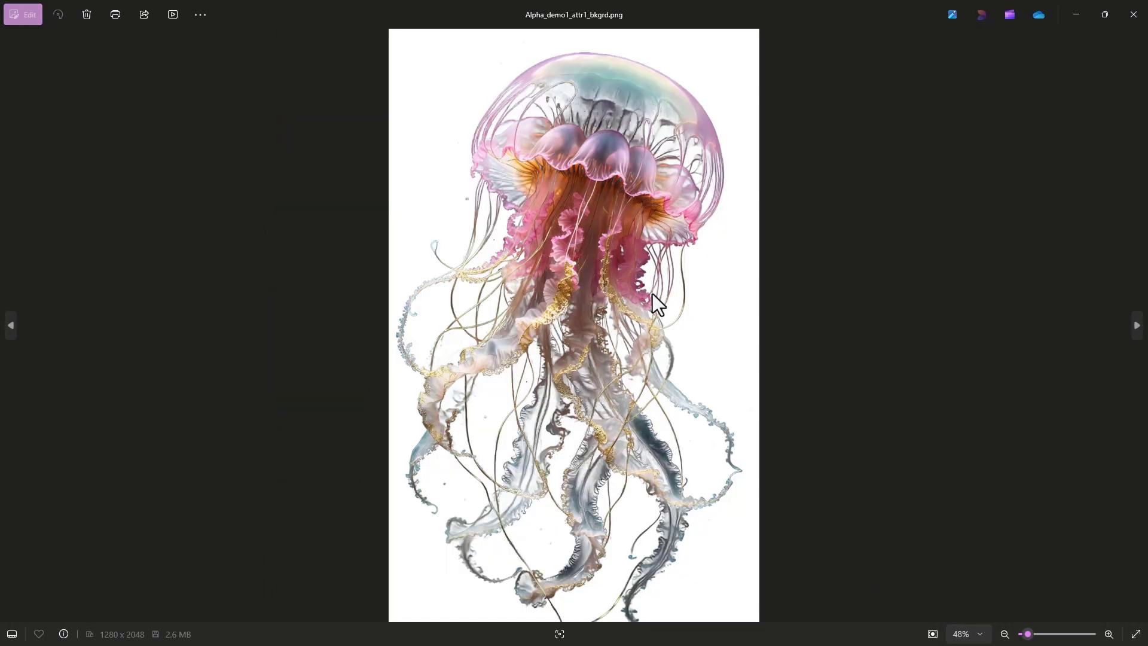
key(Right)
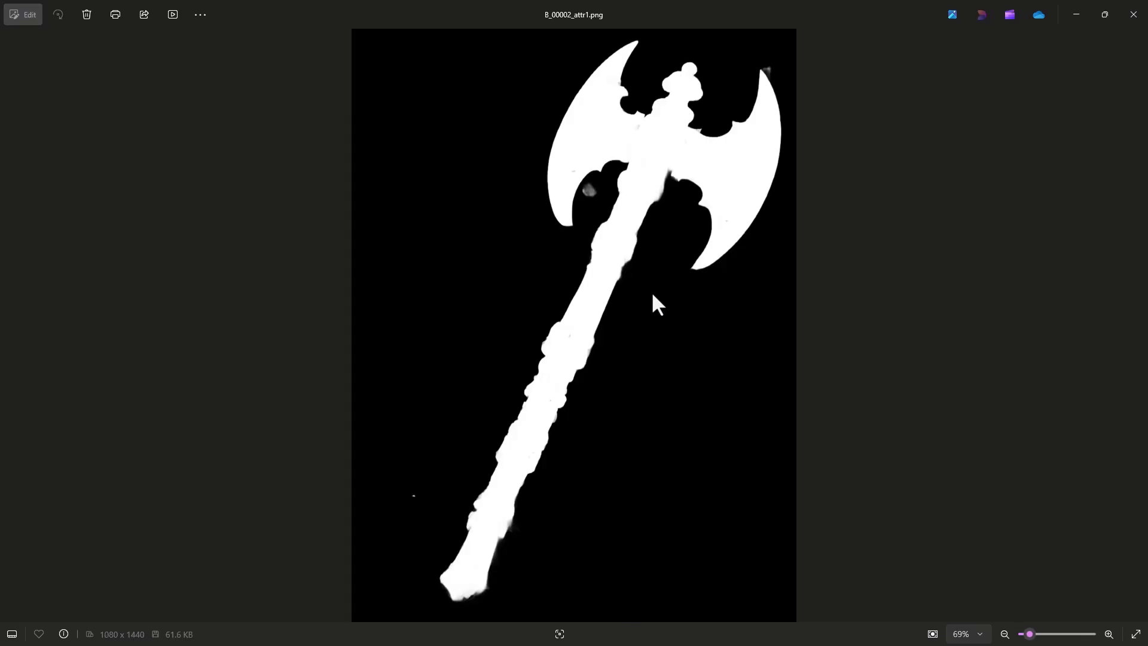
key(Right)
key(Right)
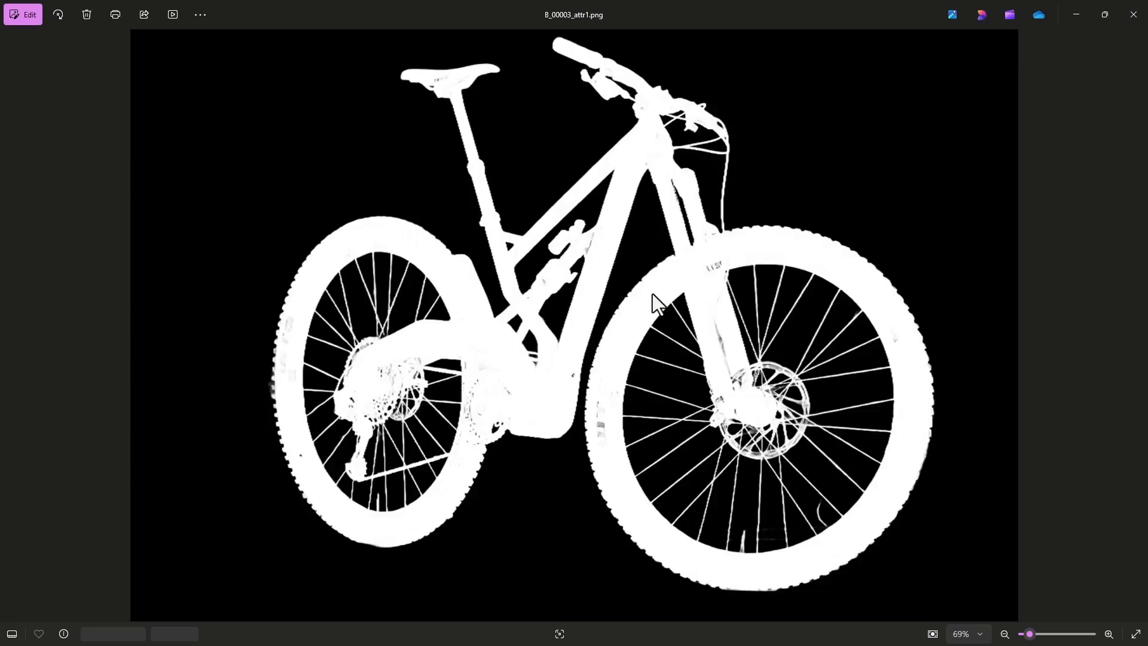
key(Right)
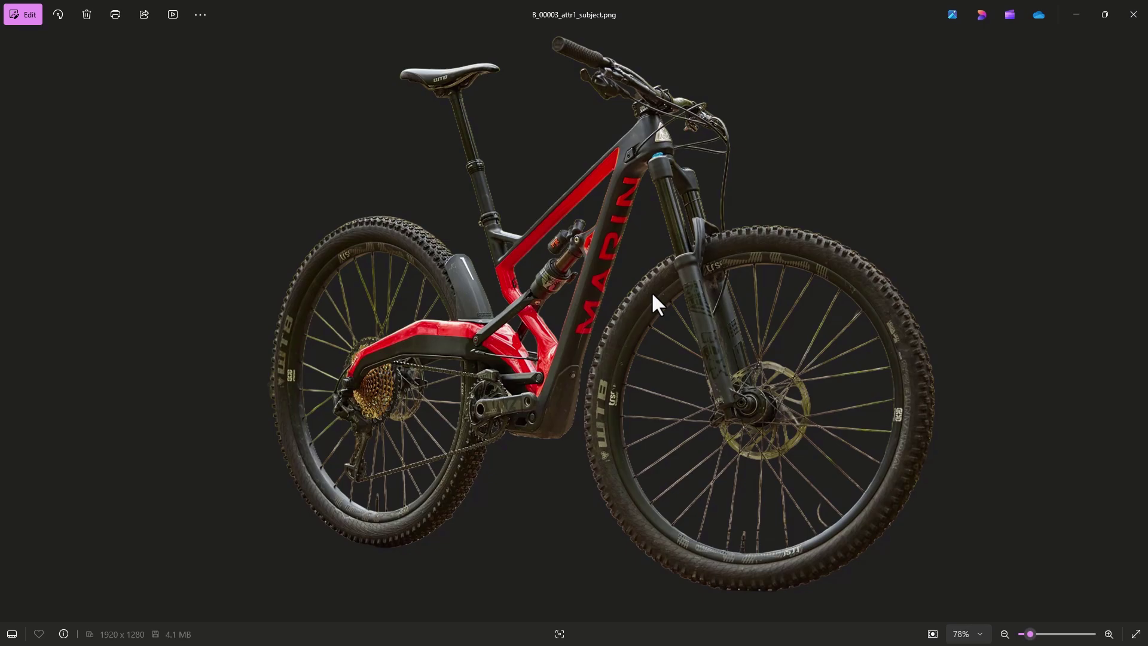
key(Right)
key(Right)
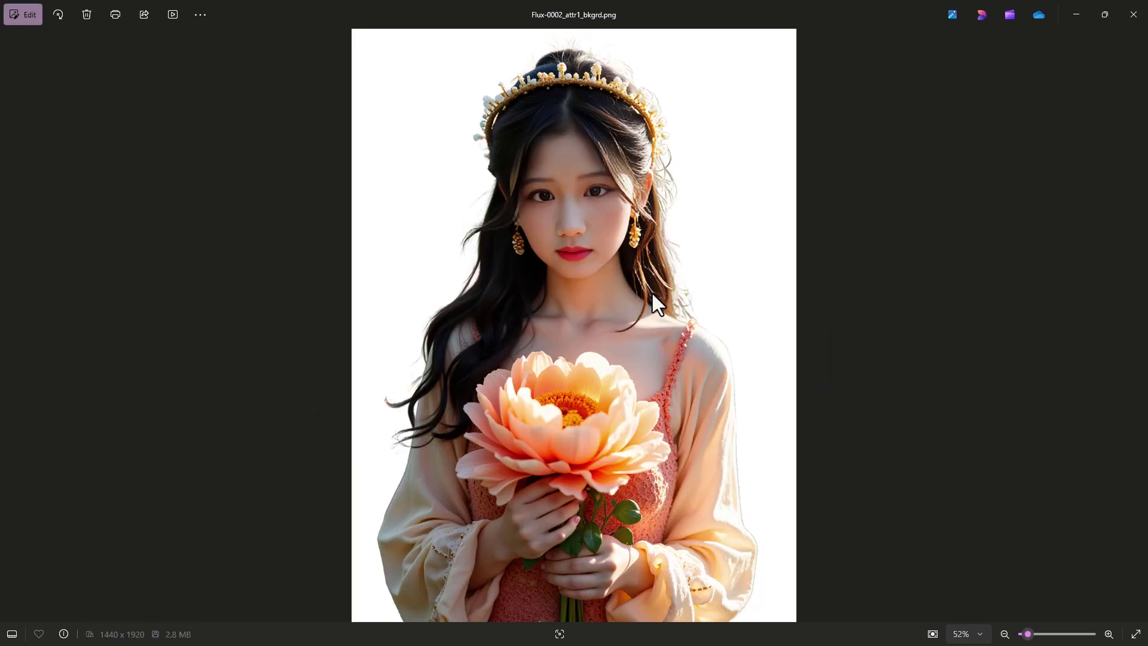
key(Right)
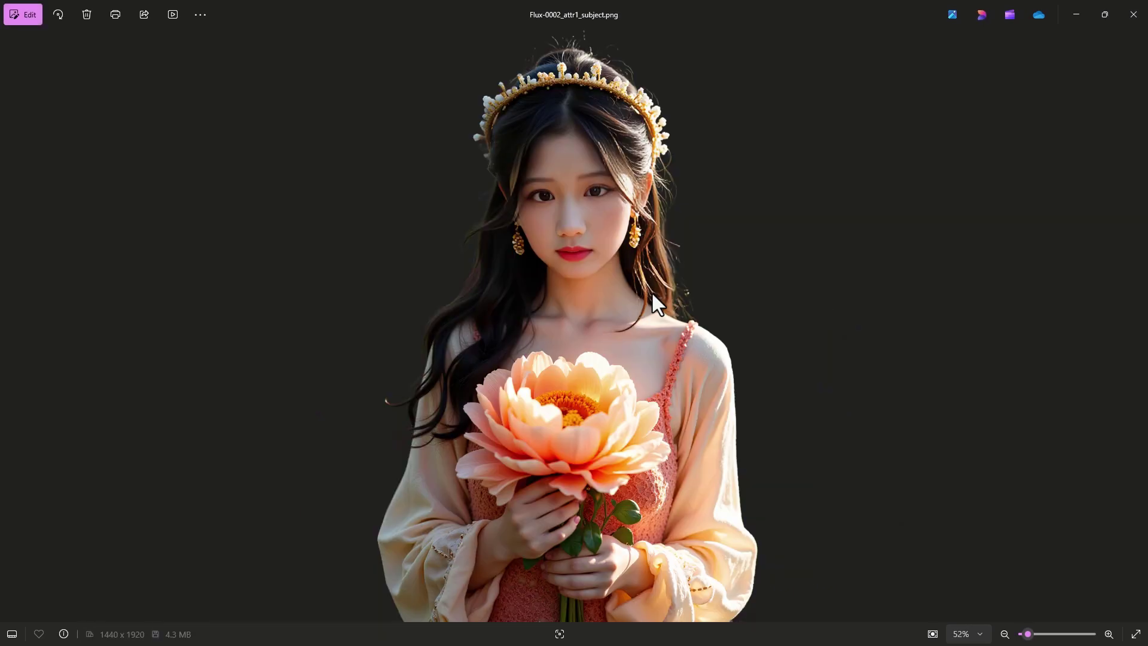